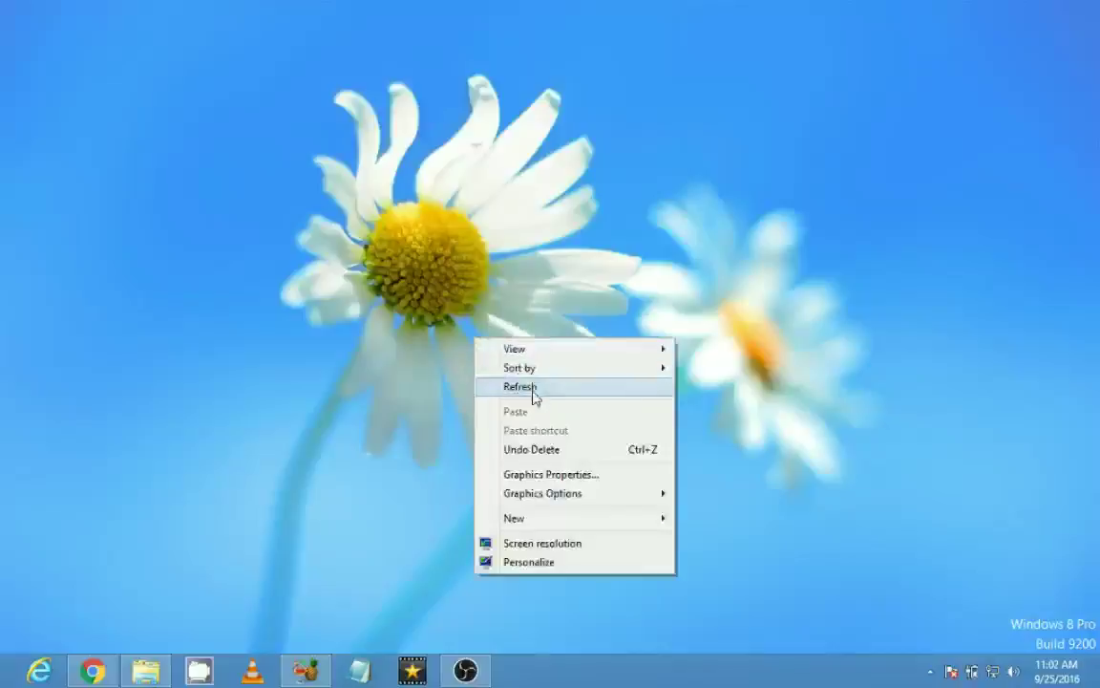
Step: Open Chrome, close the MSN news tab and load Google in a new tab
left_click(92, 670)
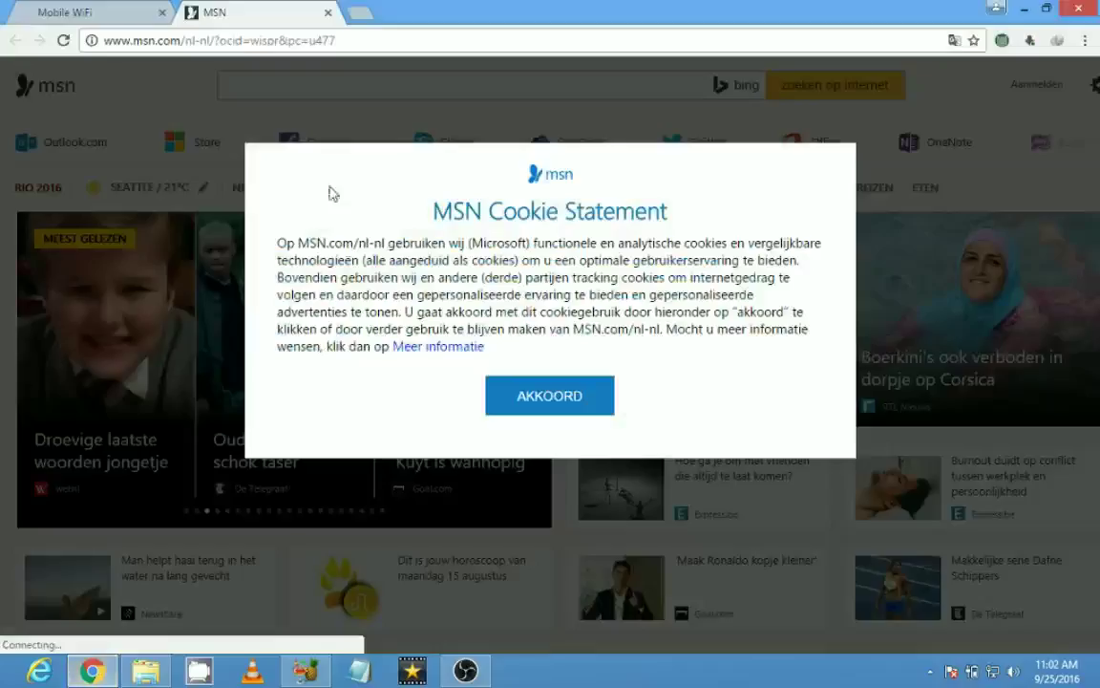
left_click(298, 12)
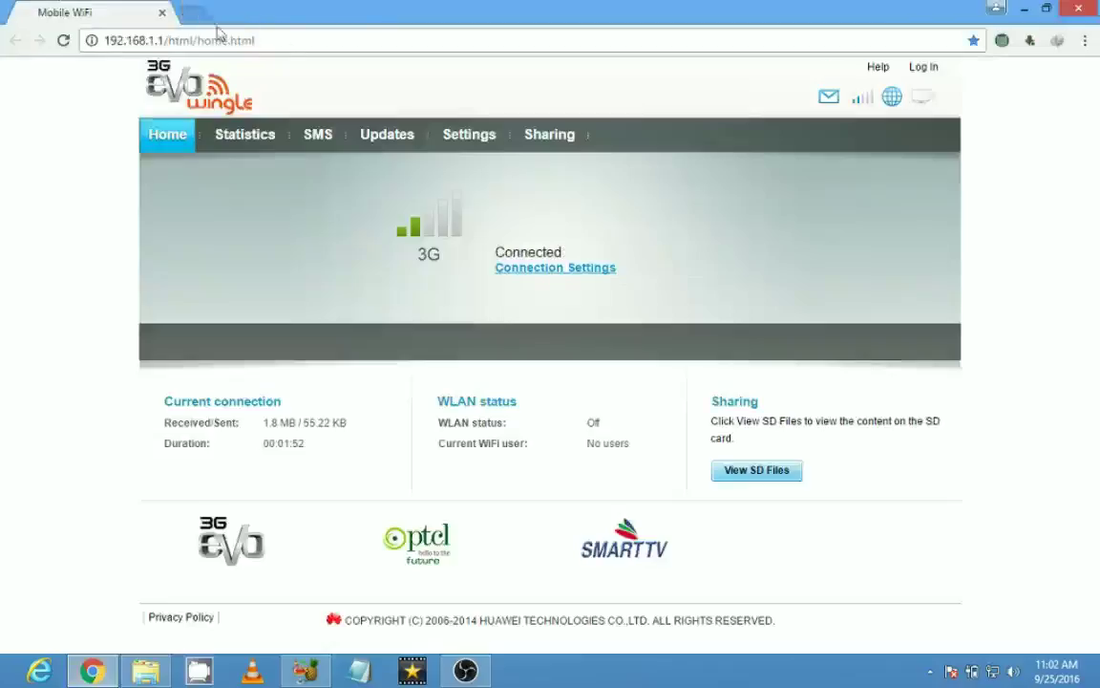
left_click(194, 13)
left_click(95, 73)
left_click(117, 9)
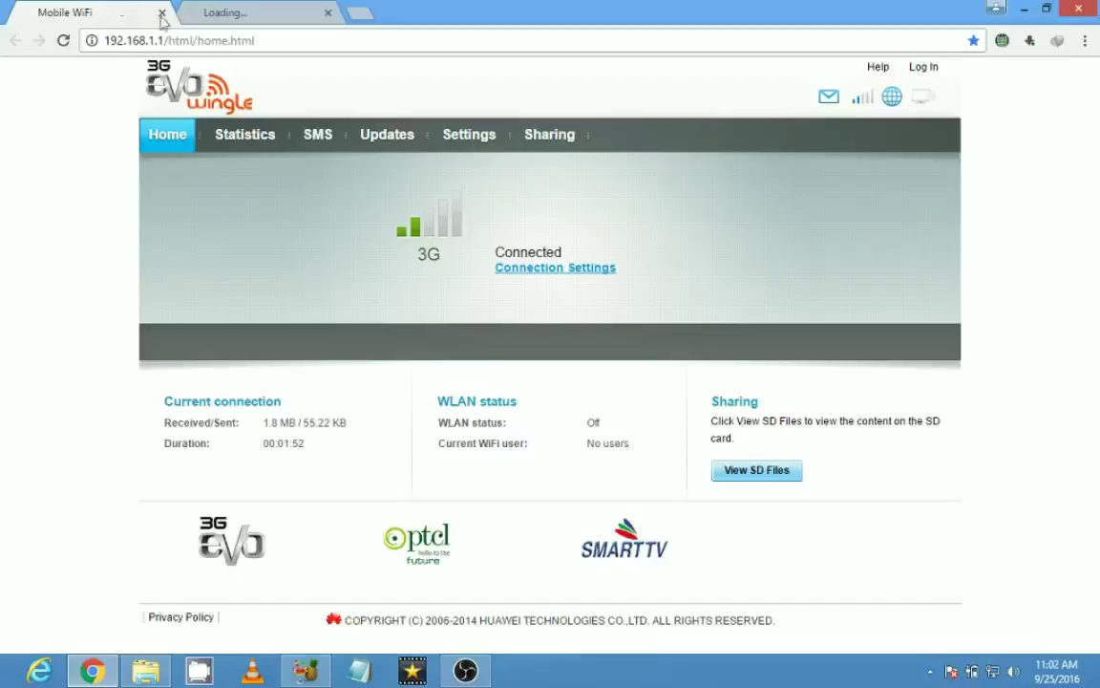
left_click(197, 8)
key("ctrl+shift+Tab")
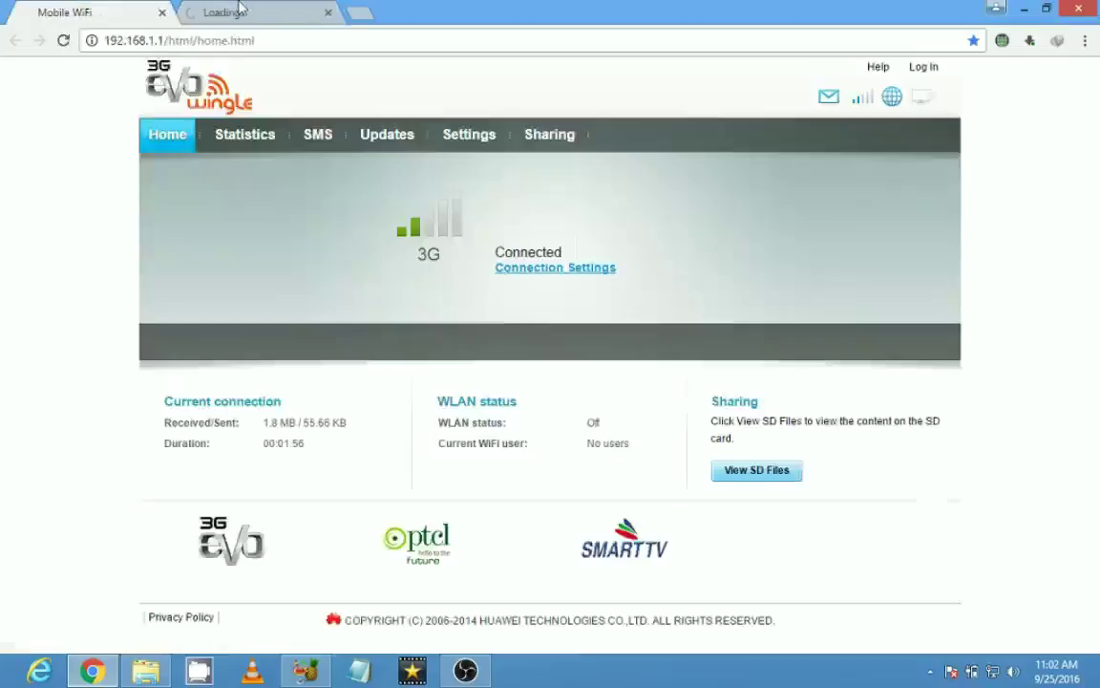
left_click(241, 8)
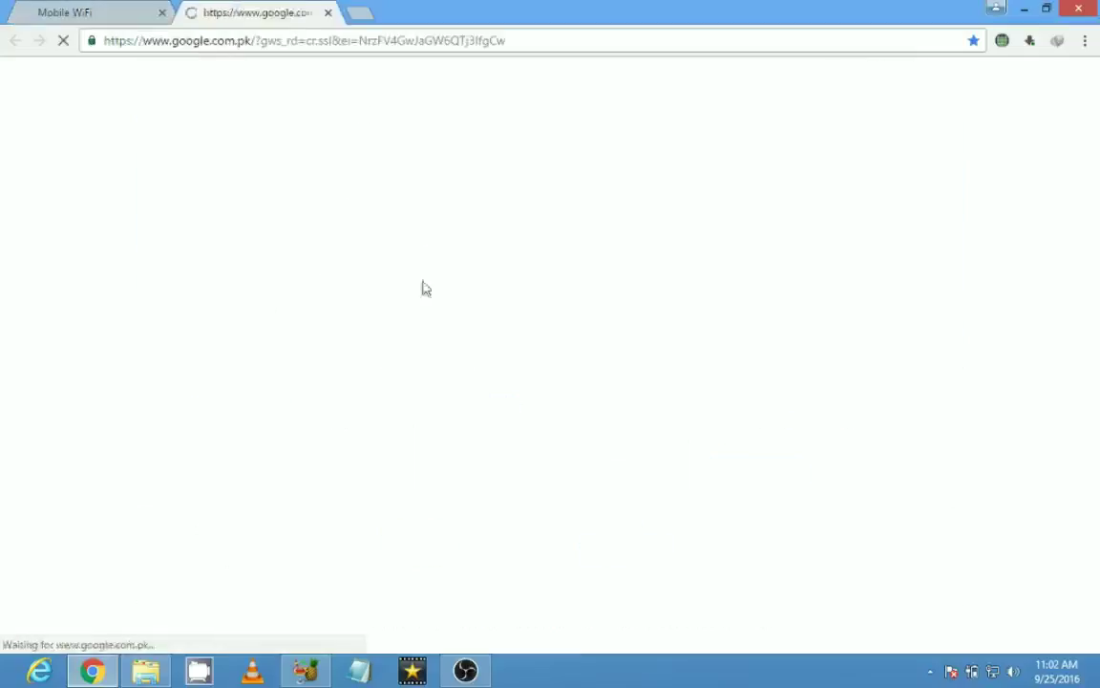
left_click(122, 8)
left_click(214, 8)
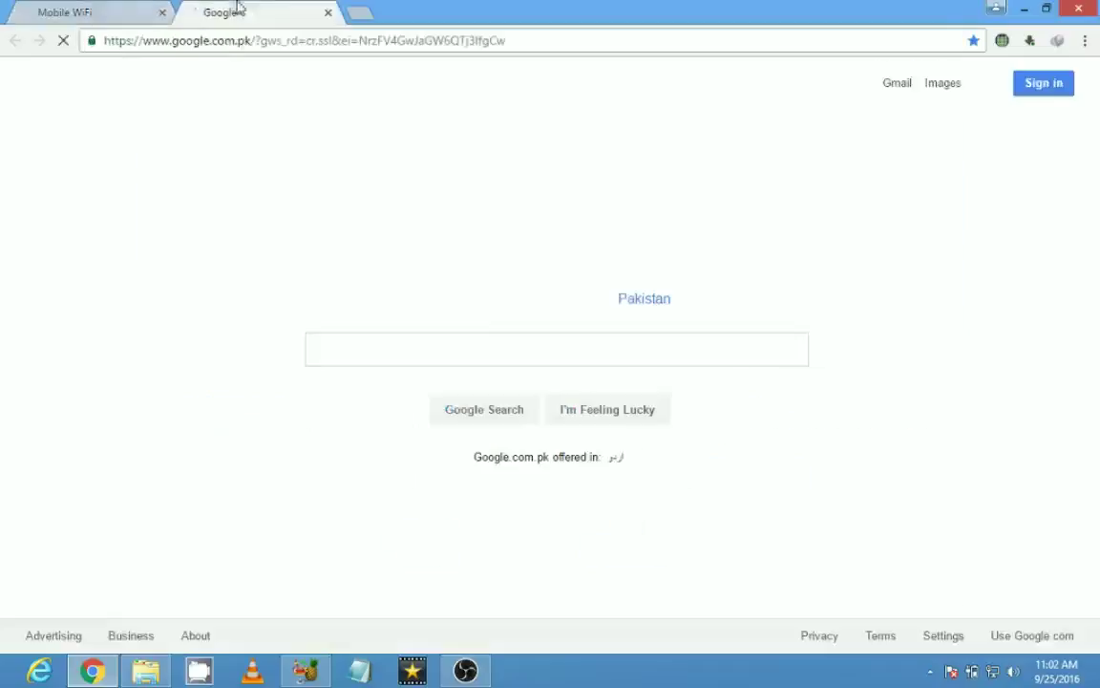
Step: Run a Google search for handbrake
left_click(461, 357)
type("handbrake")
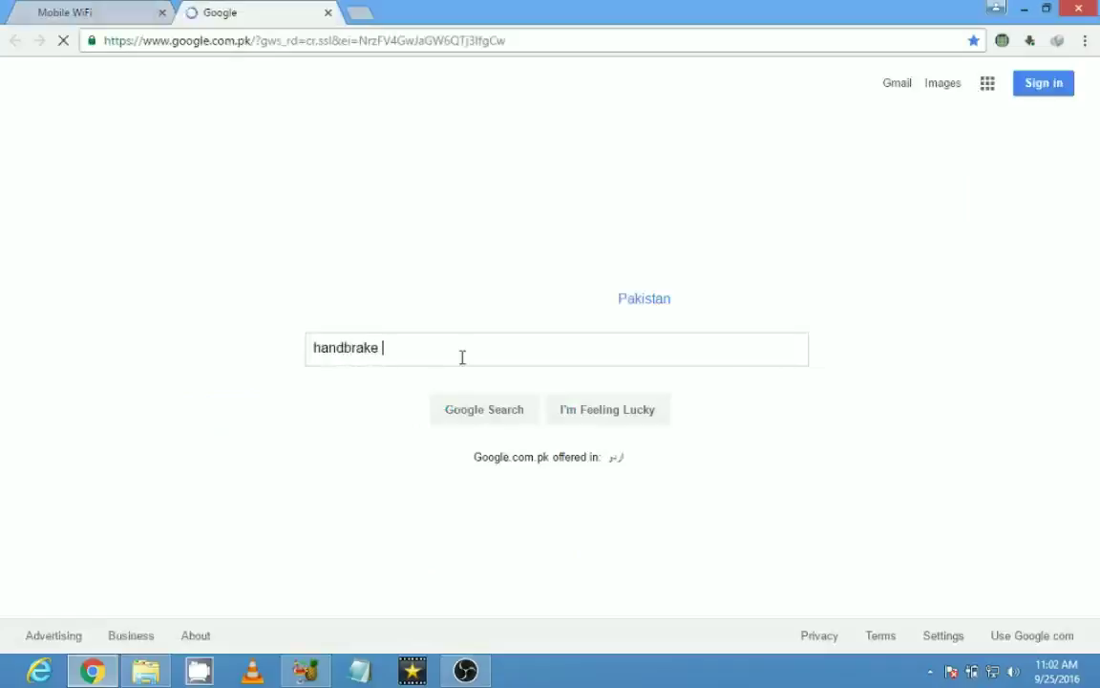
left_click(121, 8)
left_click(269, 8)
left_click(120, 7)
left_click(270, 10)
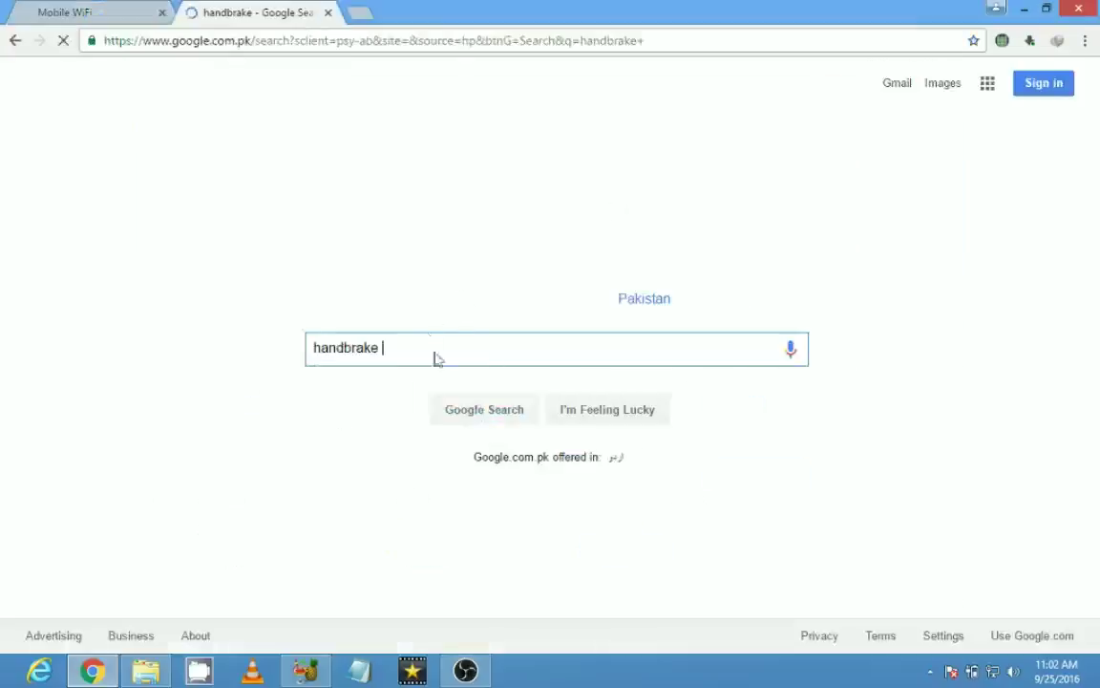
left_click(134, 10)
left_click(270, 9)
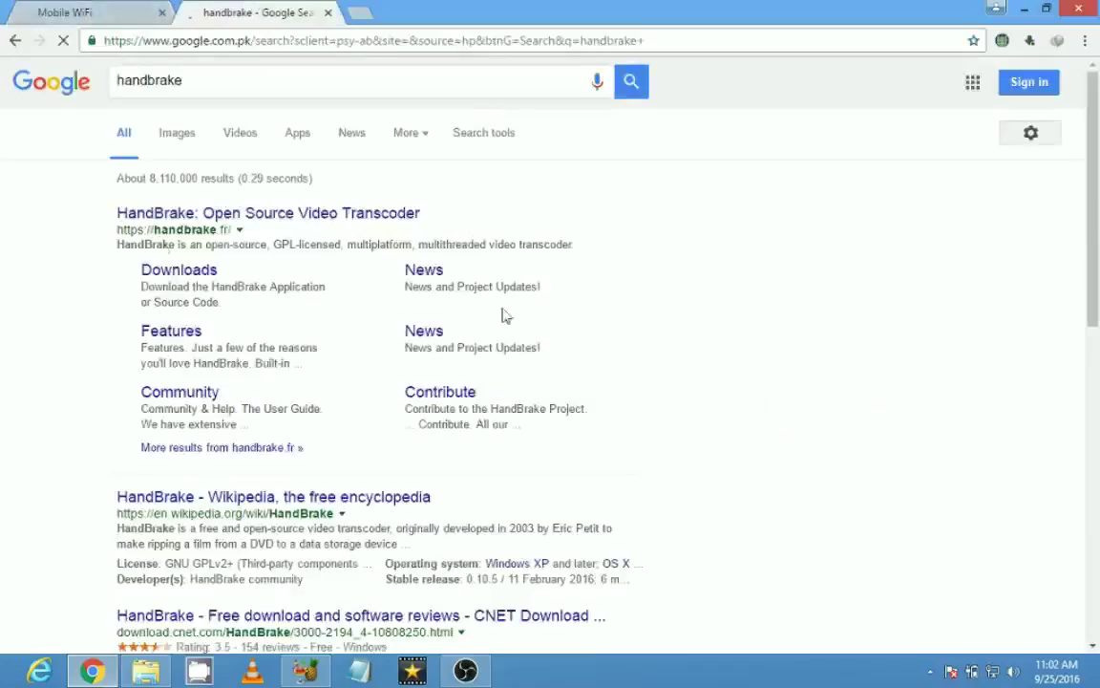
Step: Open the official HandBrake site, handbrake.fr, from the search results
scroll(459, 305, "down", 3)
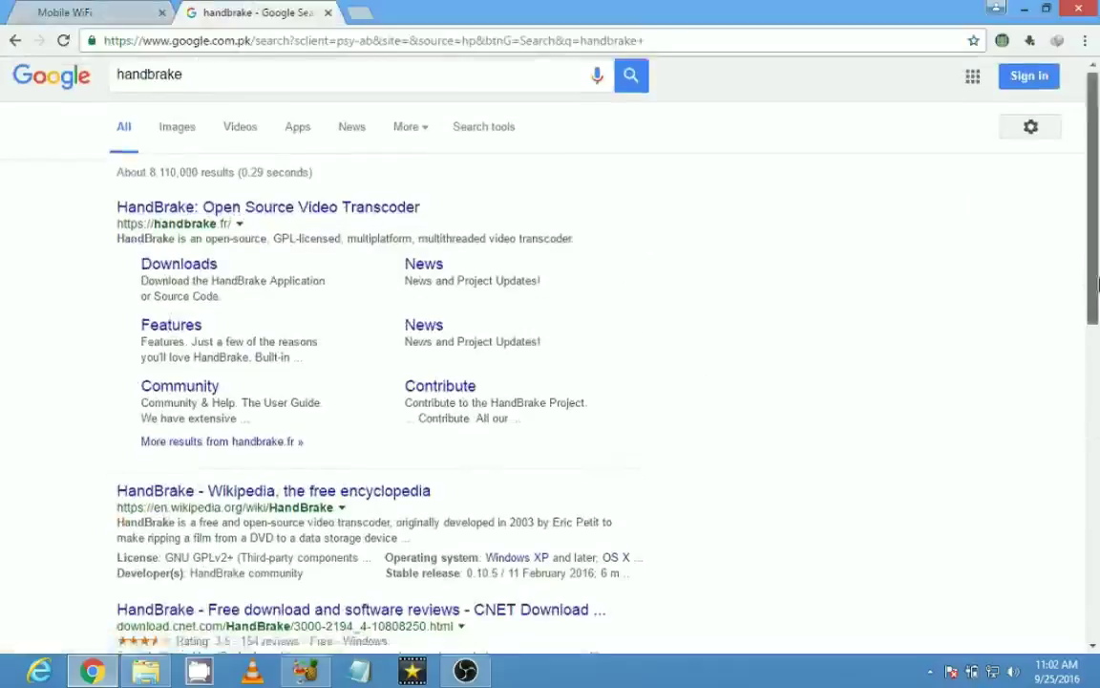
left_click_drag(97, 174, 329, 214)
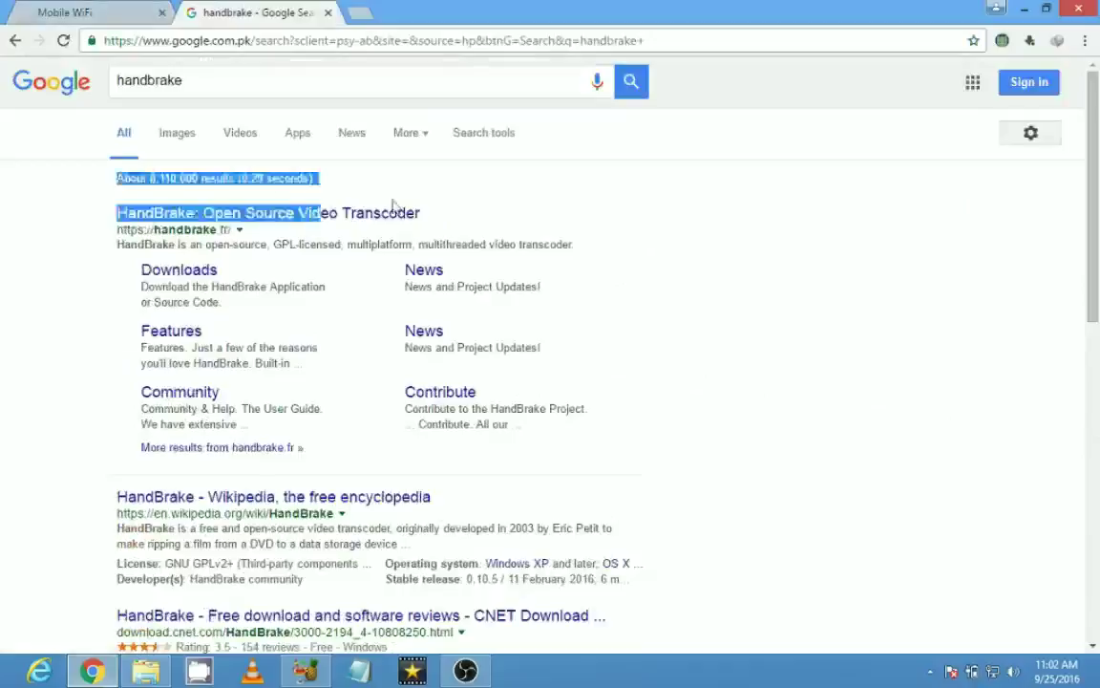
left_click(368, 186)
left_click(323, 219)
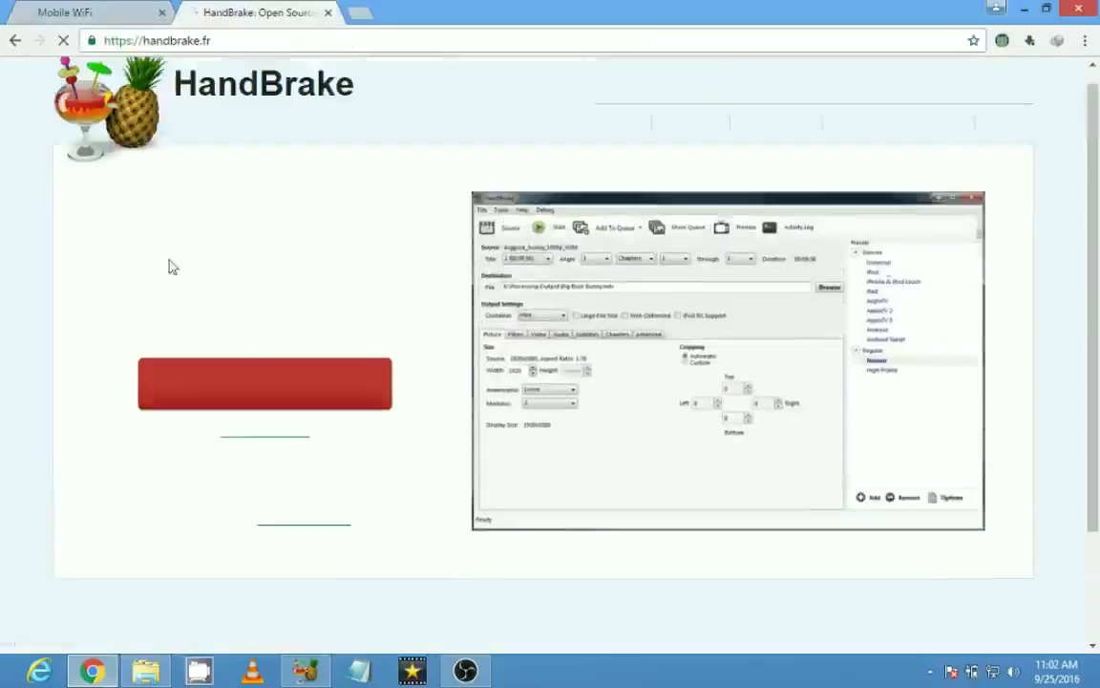
Step: Download HandBrake 0.10.5 for Windows, then close Chrome and refresh the desktop
left_click(279, 380)
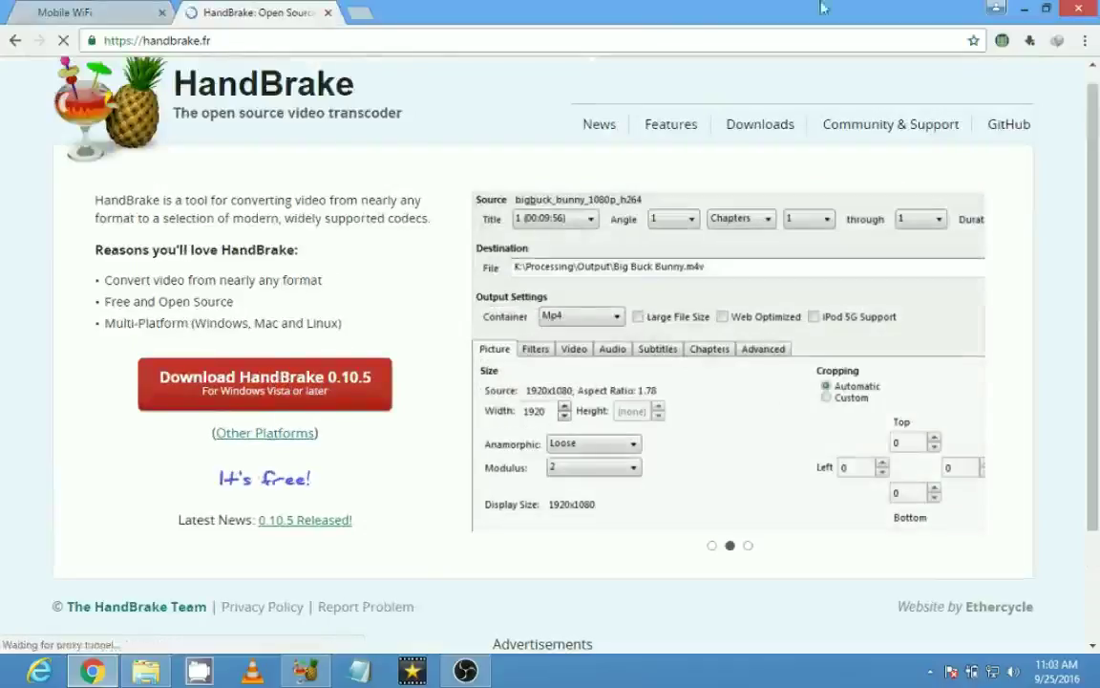
left_click(1082, 9)
right_click(455, 169)
left_click(530, 239)
Step: Bring HandBrake back up and delete the existing destination file path
left_click(306, 670)
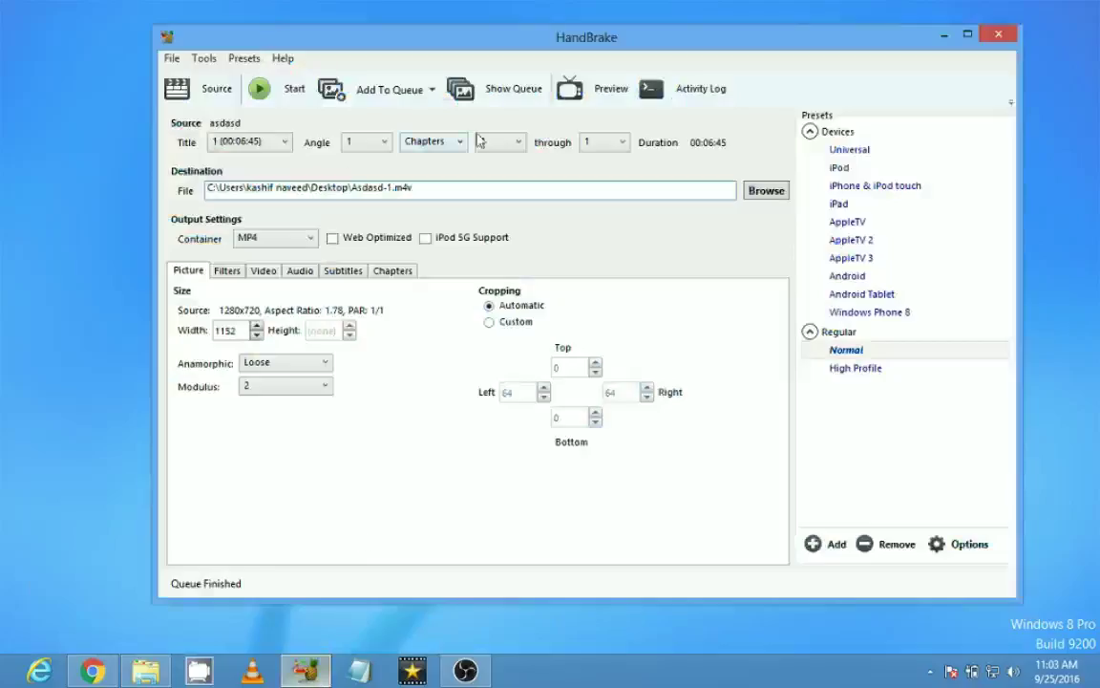
mouse_move(387, 45)
left_mouse_down()
mouse_move(430, 49)
mouse_move(394, 50)
left_mouse_up()
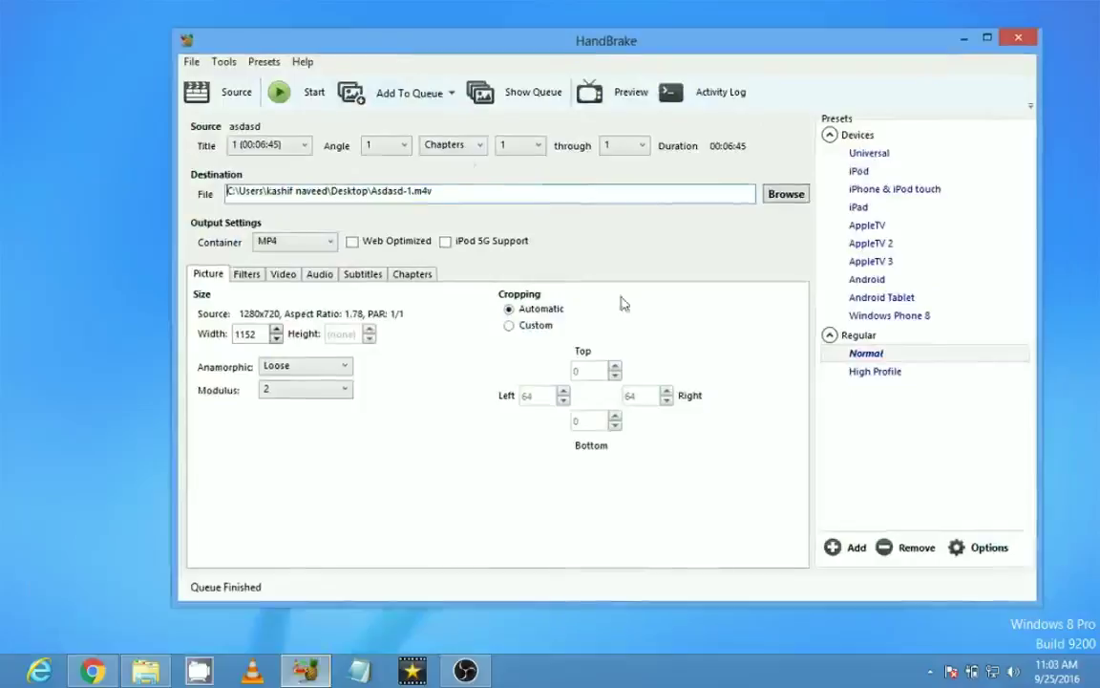
left_click(453, 193)
key("ctrl+a")
key("BackSpace")
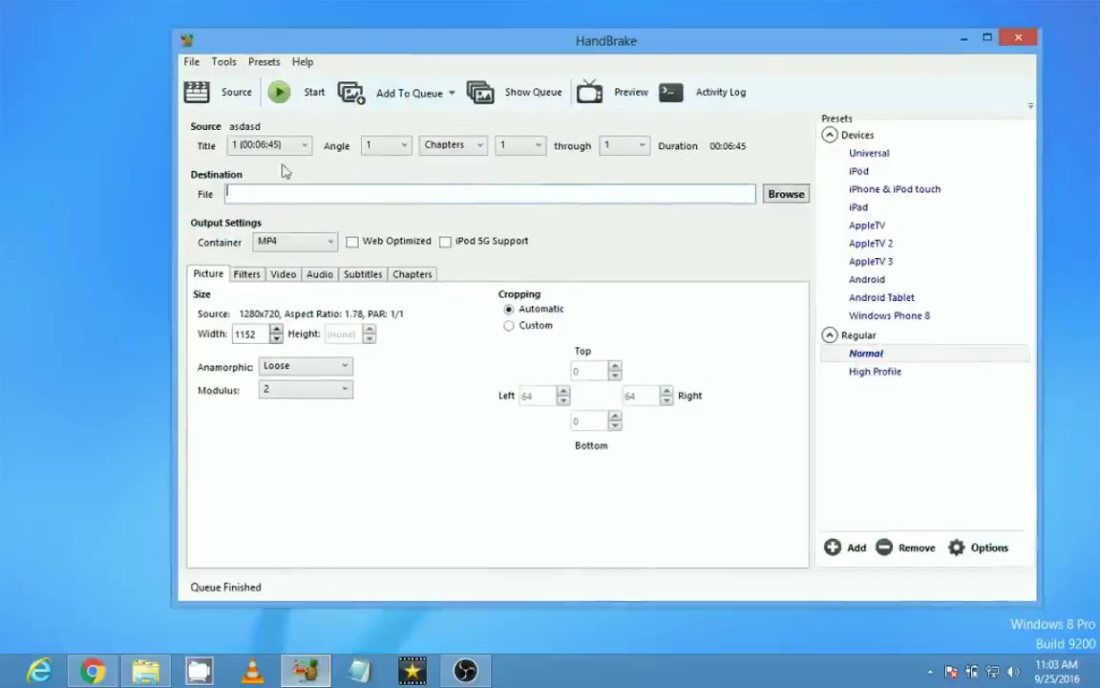
Step: Minimize HandBrake and turn on Show desktop icons
left_click_drag(807, 43, 740, 43)
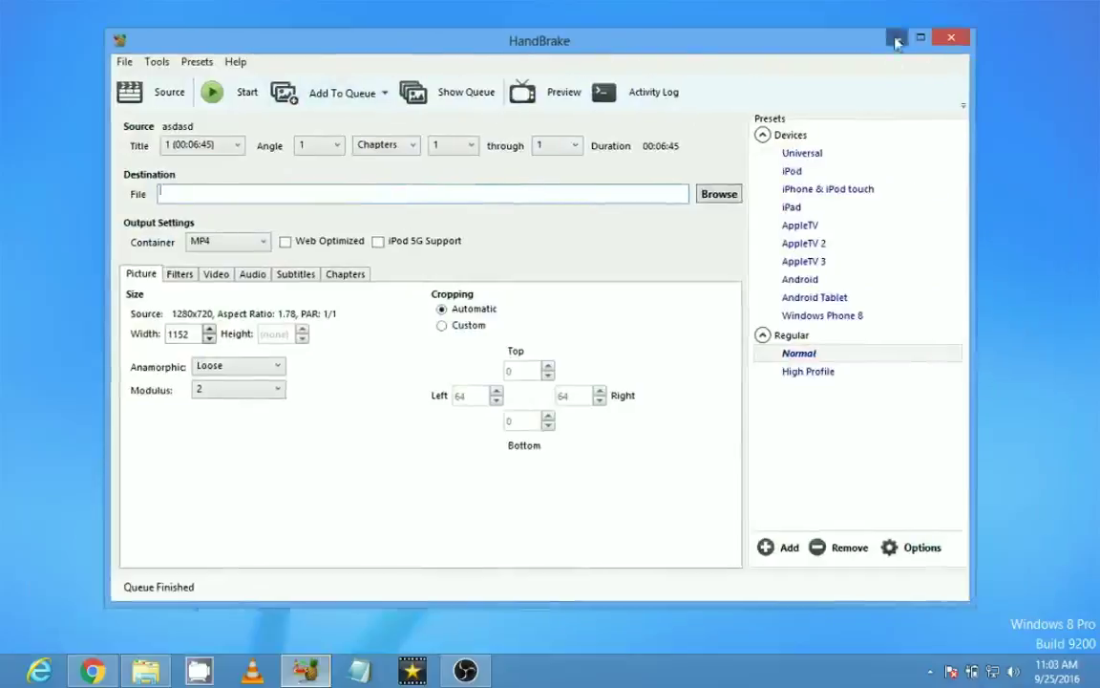
left_click(896, 40)
right_click(499, 146)
mouse_move(552, 157)
left_click(741, 265)
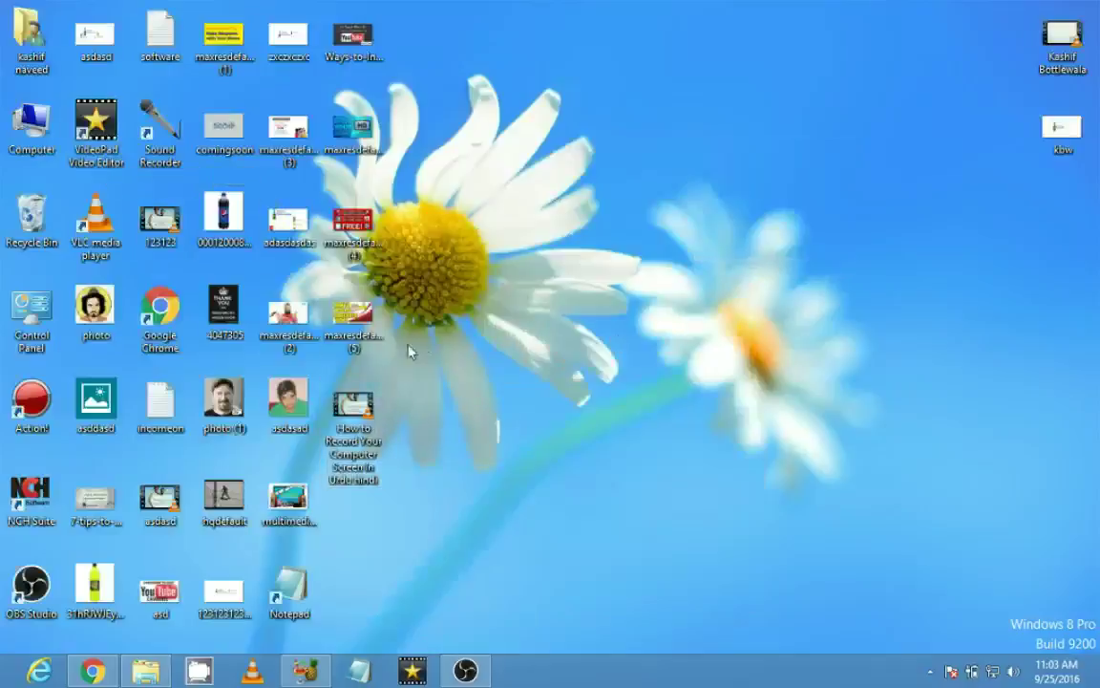
right_click(355, 406)
left_click(384, 392)
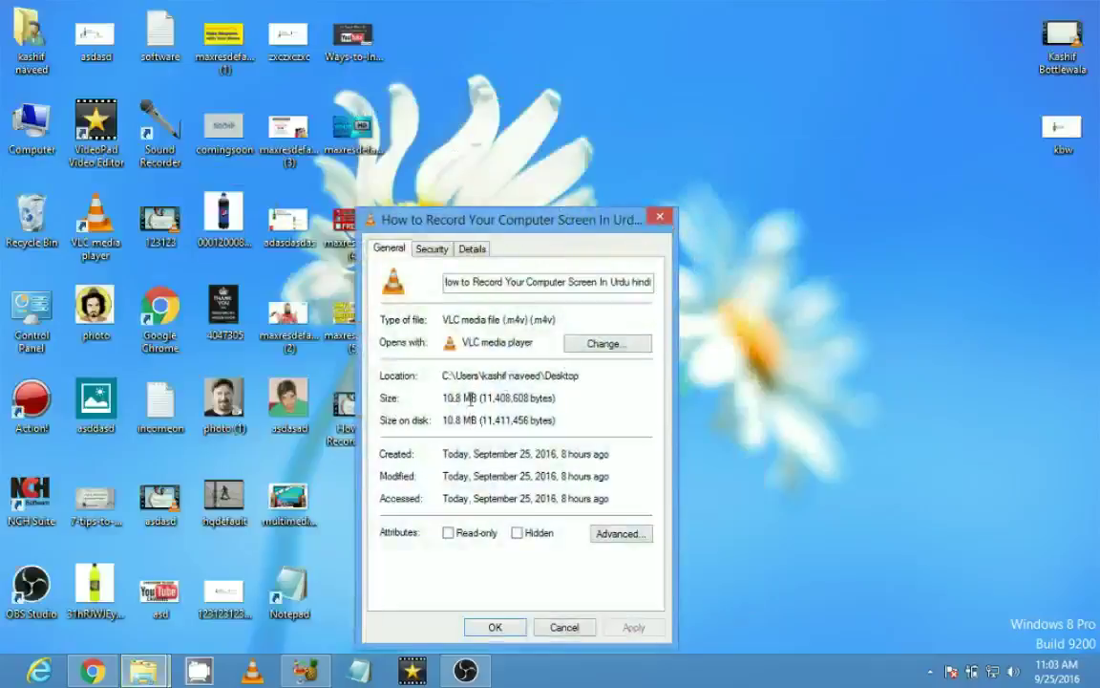
left_click(661, 218)
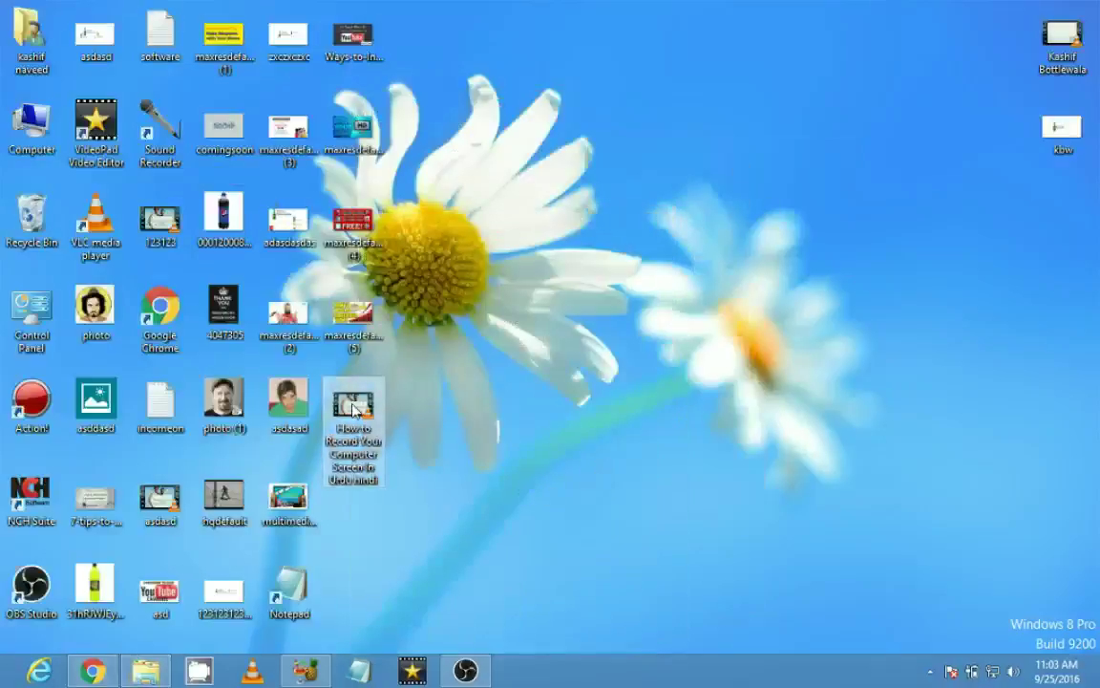
left_click_drag(353, 408, 407, 398)
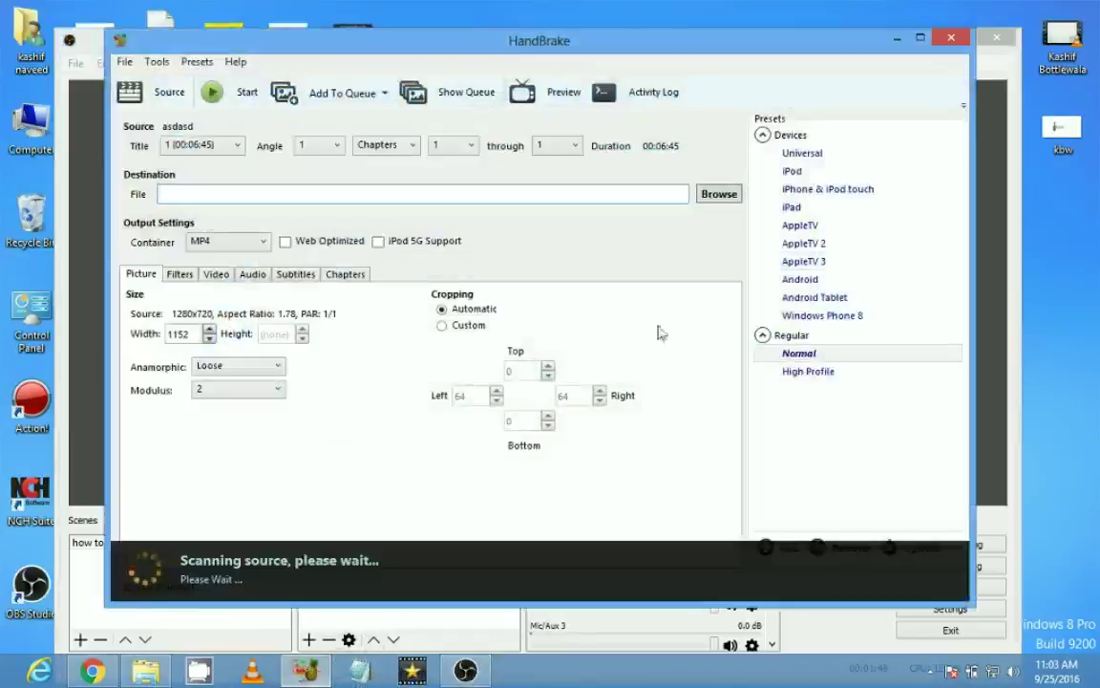
Step: Load the screen-recording video as source, move OBS aside, and set Custom cropping with Top 2
left_click(974, 59)
left_click(943, 39)
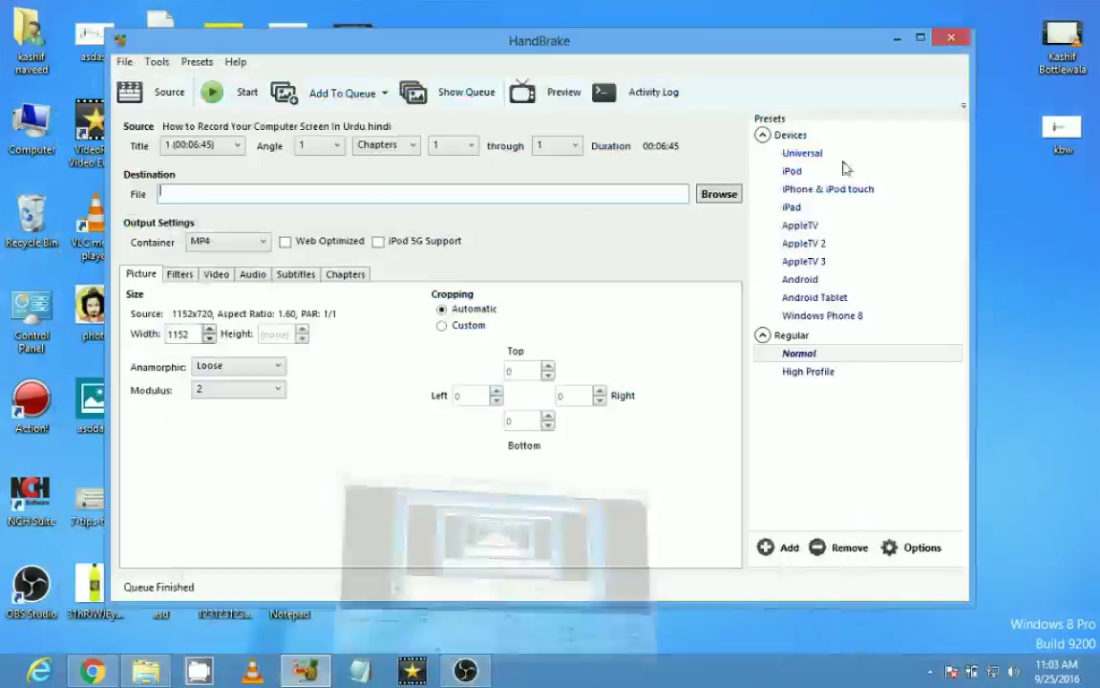
left_click(442, 327)
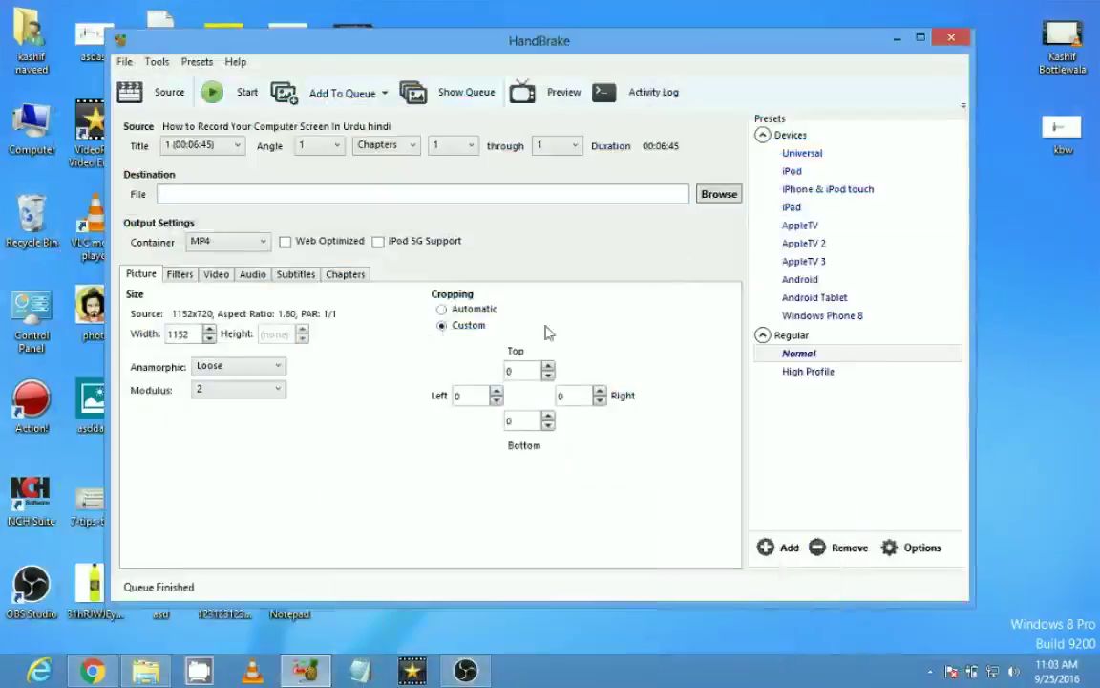
left_click(548, 366)
Step: Set constant quality to RF 38, then review the Audio, Subtitles and Chapters settings
left_click(216, 275)
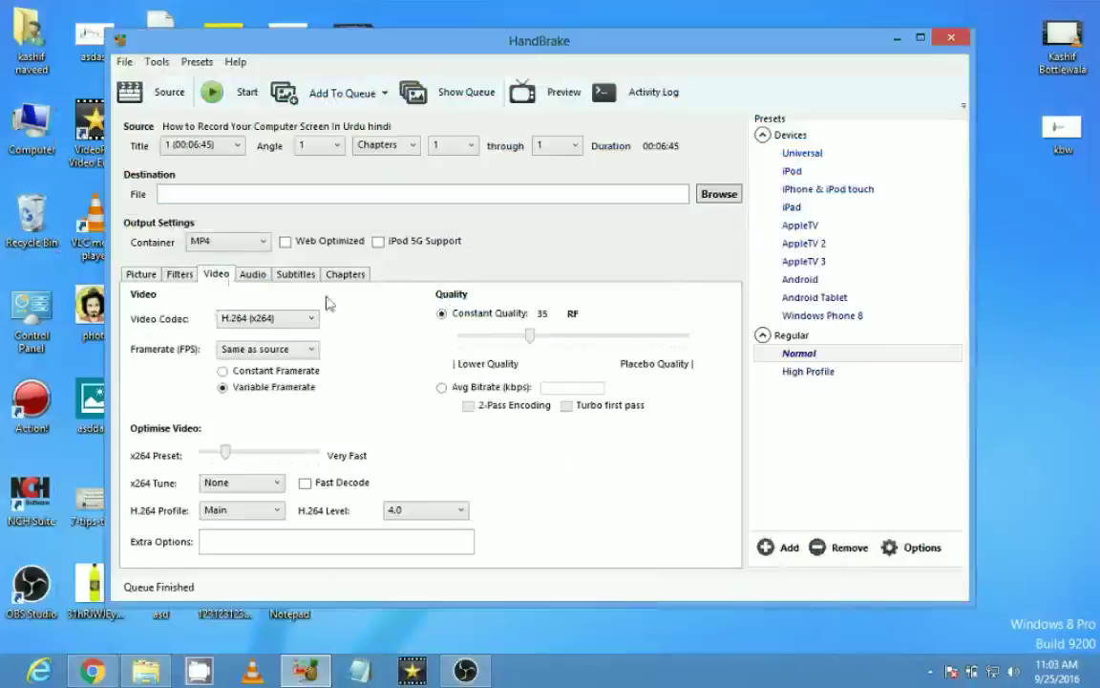
left_click_drag(529, 336, 519, 342)
left_click(260, 276)
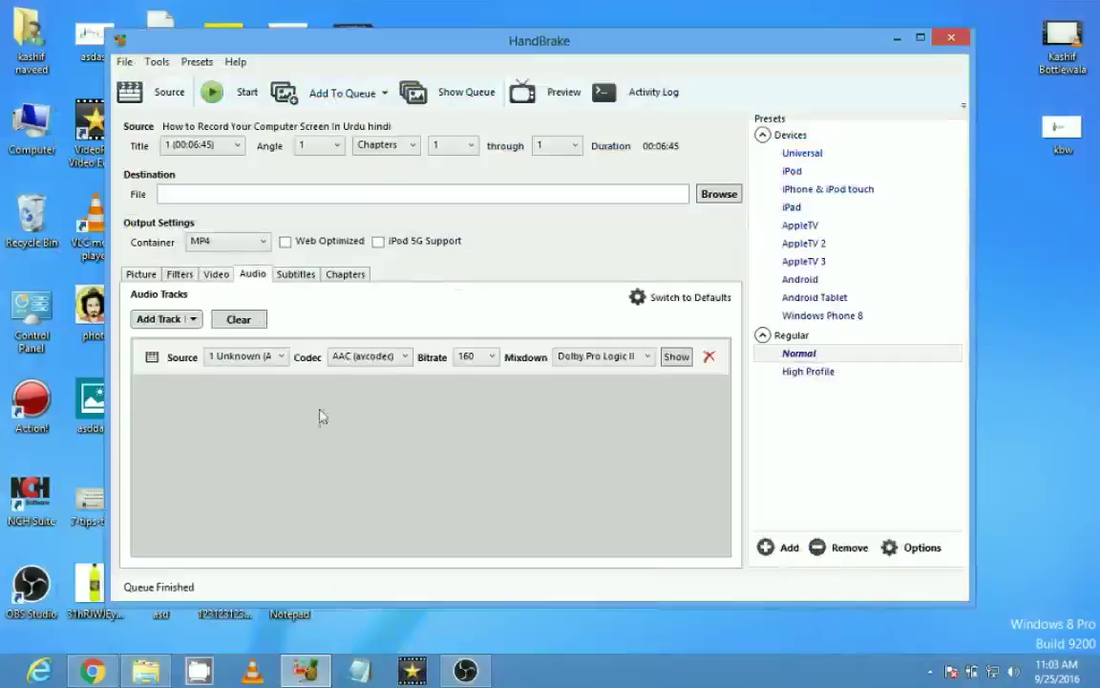
left_click(298, 275)
left_click(342, 275)
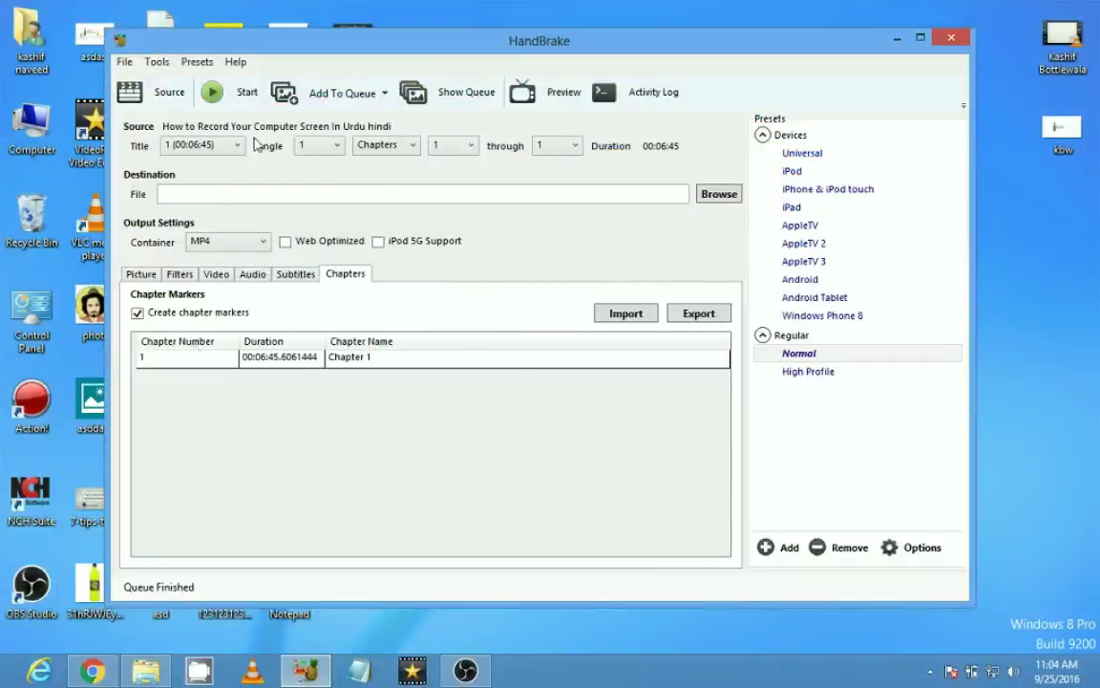
Step: Set the destination to an .mp4 file on the Desktop, entering a personal name as file name
left_click(719, 194)
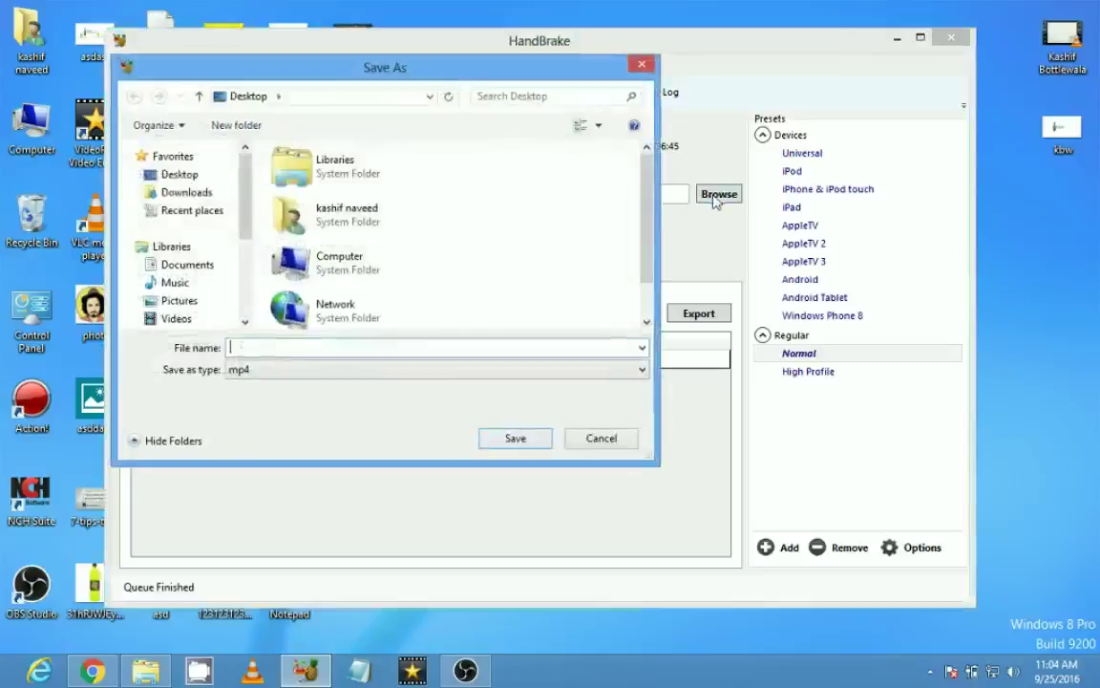
left_click(289, 347)
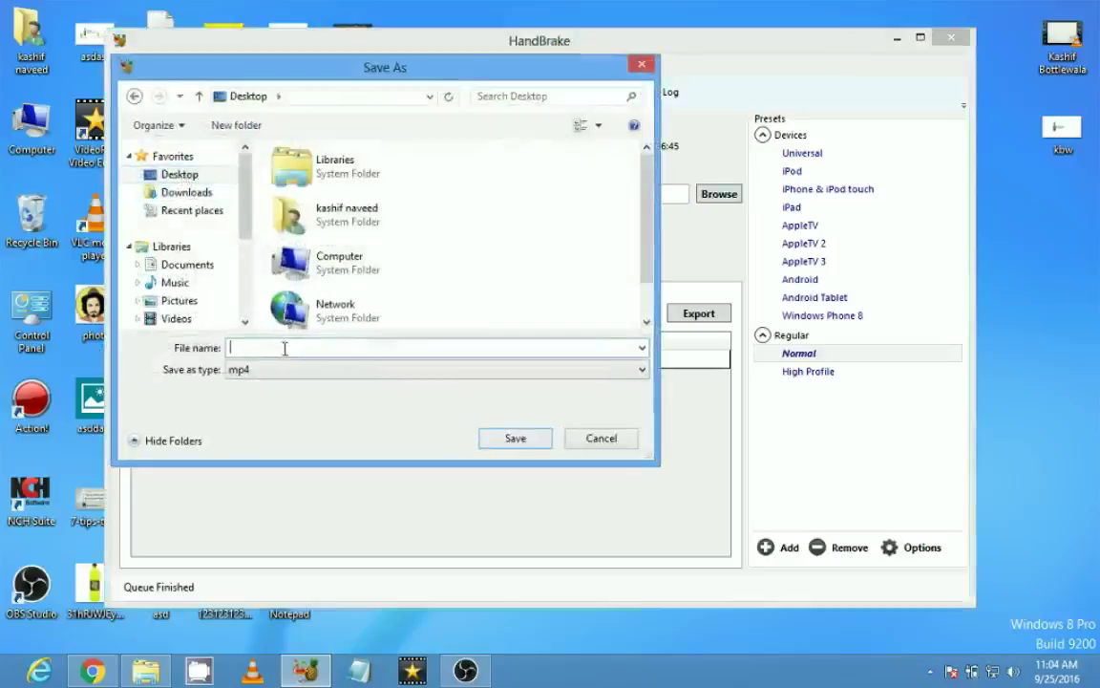
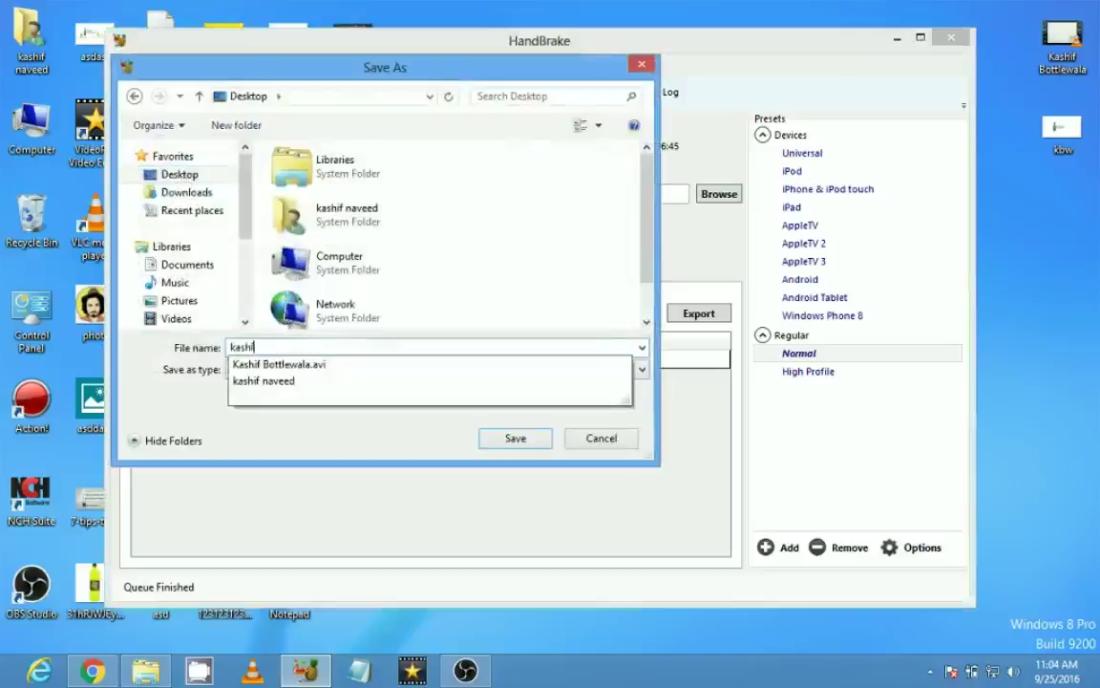
key("Return")
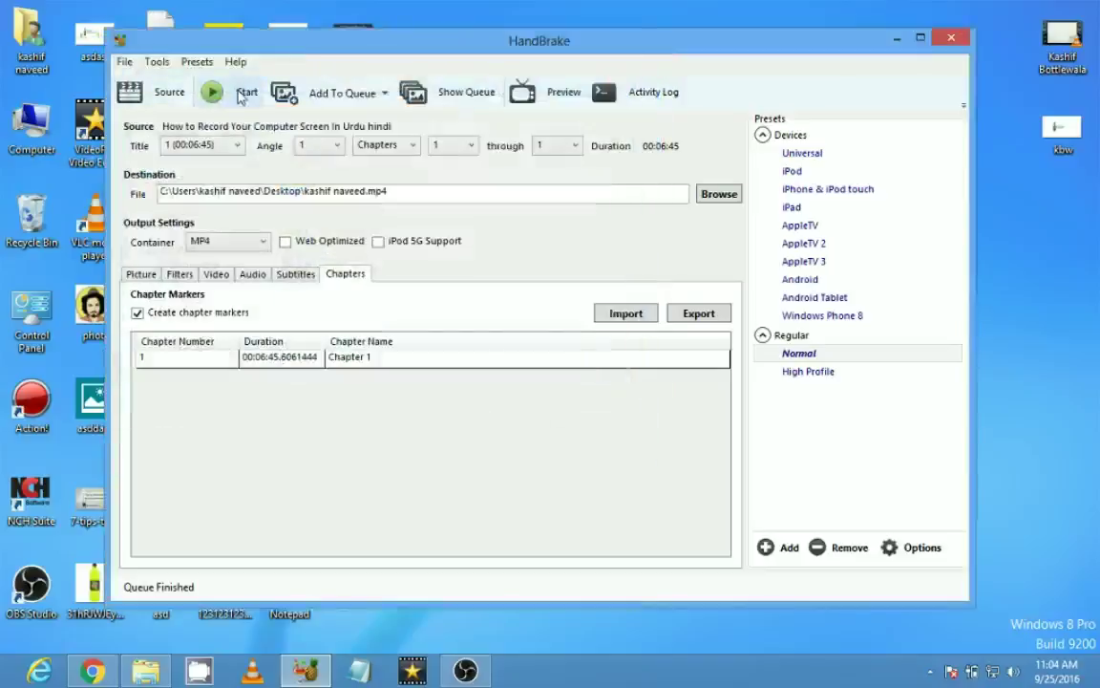
Step: Start the encode and refresh the desktop periodically until the queue reports finished
left_click(243, 94)
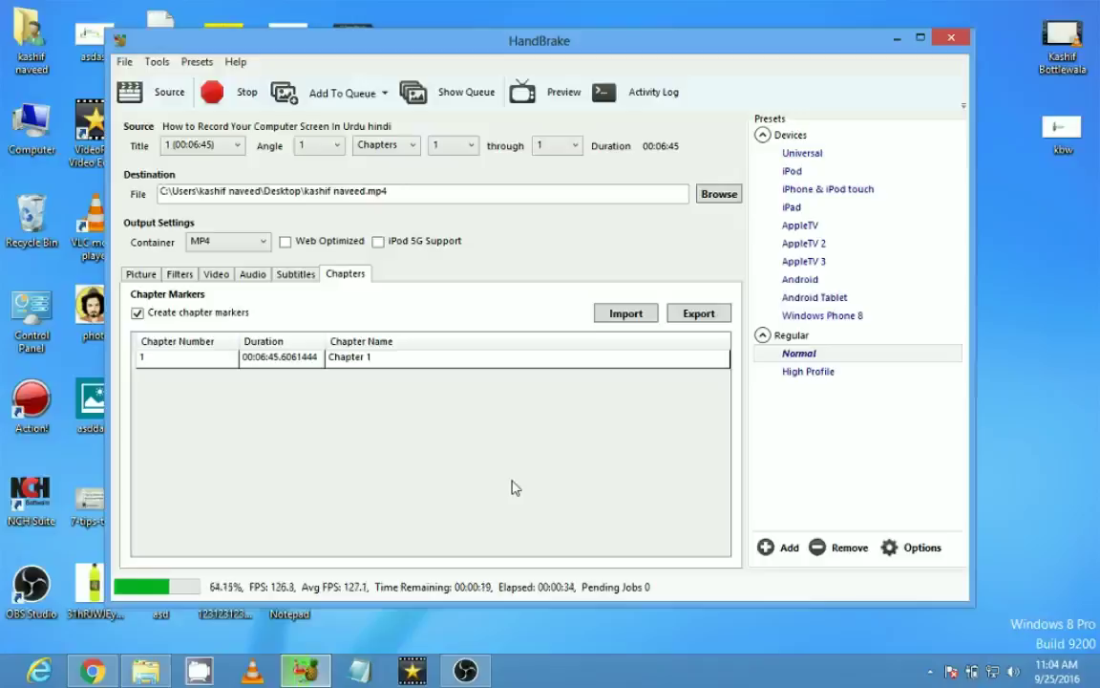
right_click(1085, 319)
left_click(1051, 368)
right_click(1050, 321)
left_click(955, 361)
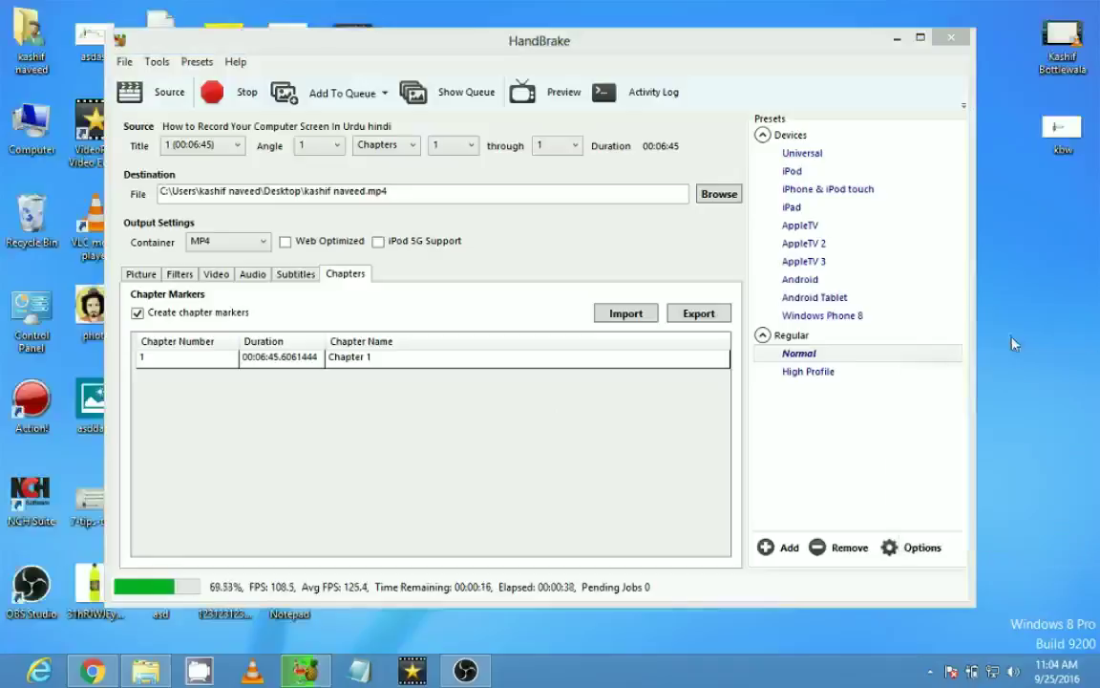
left_click(683, 241)
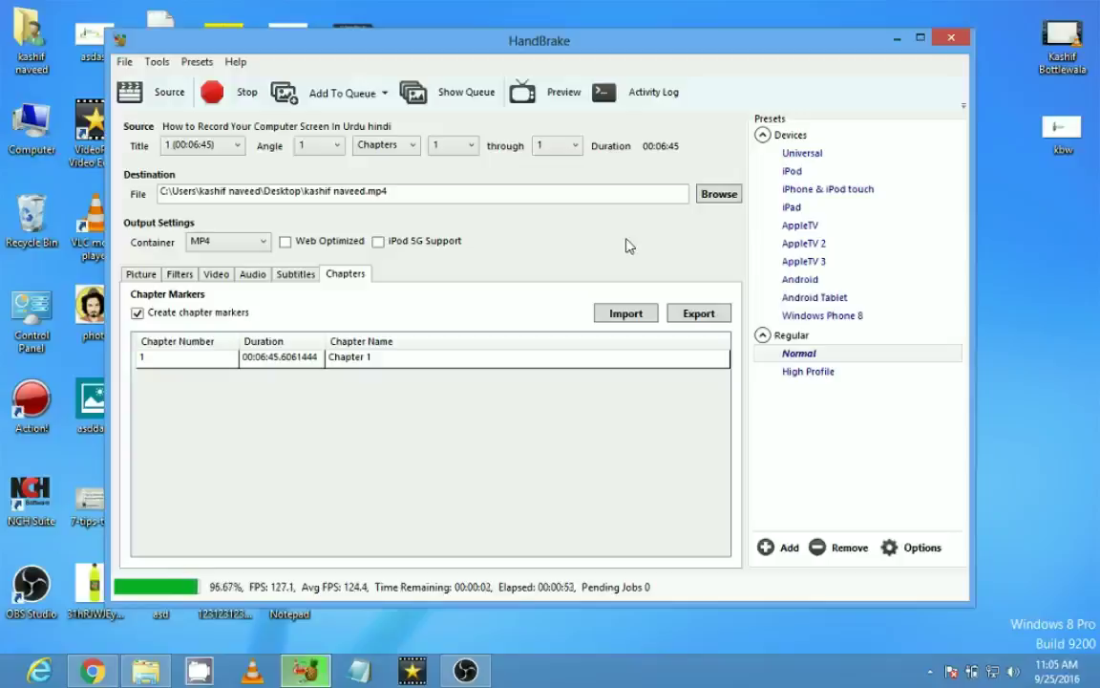
right_click(978, 357)
left_click(978, 407)
right_click(931, 305)
left_click(940, 350)
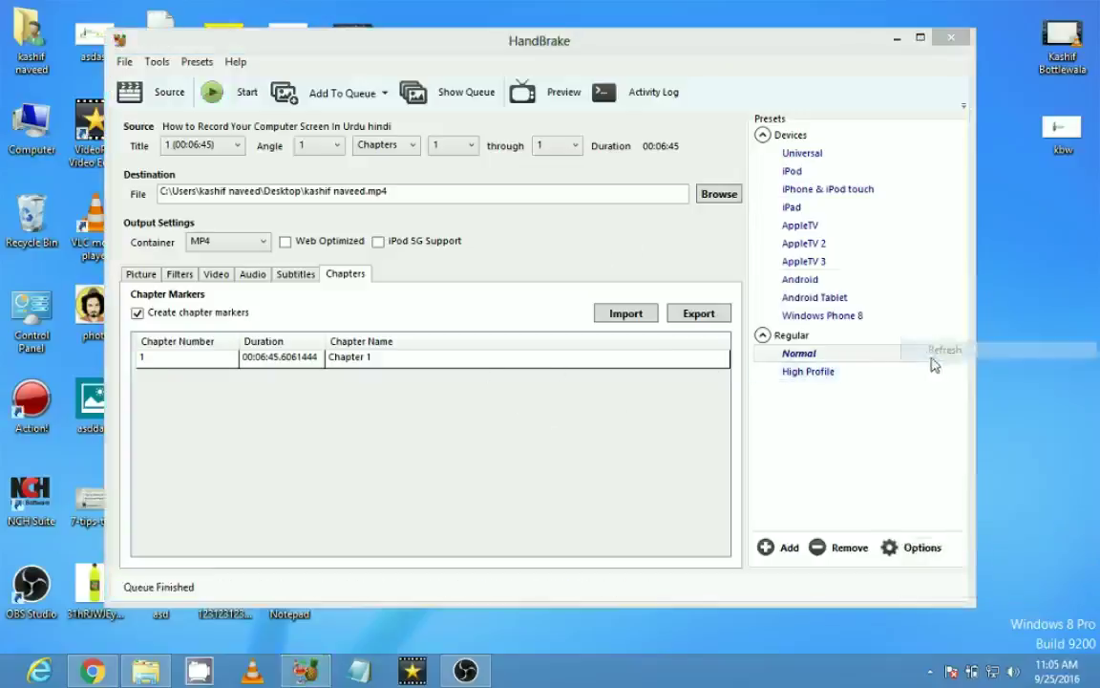
Step: Close HandBrake and check the original video's Properties size: 10.8 MB
left_click(949, 38)
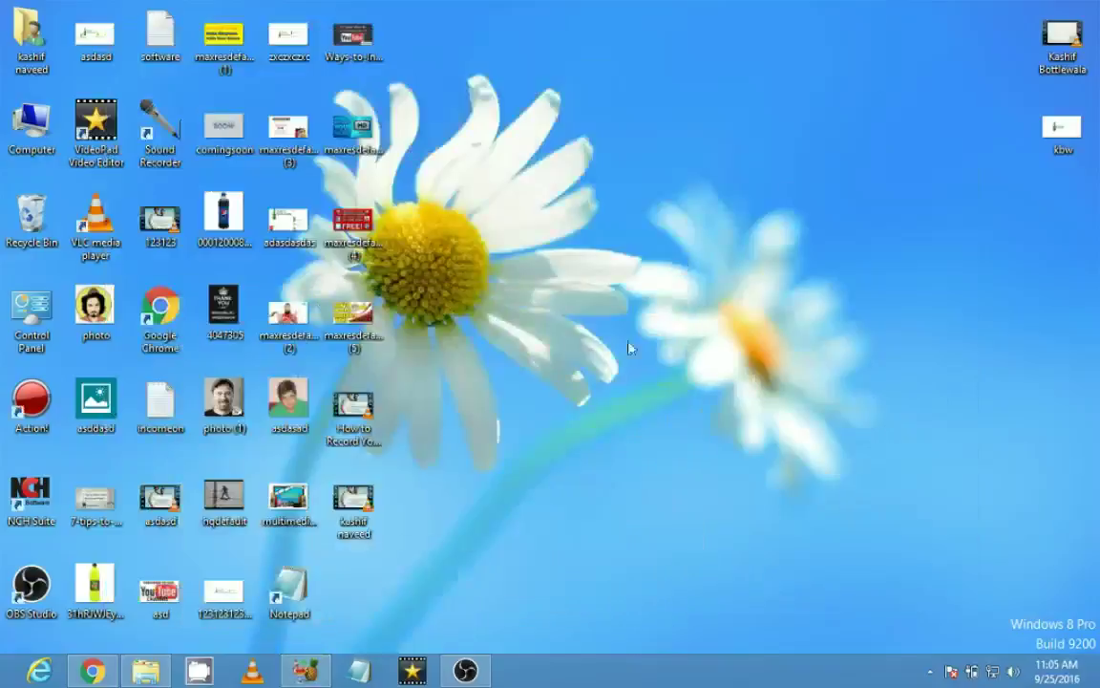
right_click(364, 416)
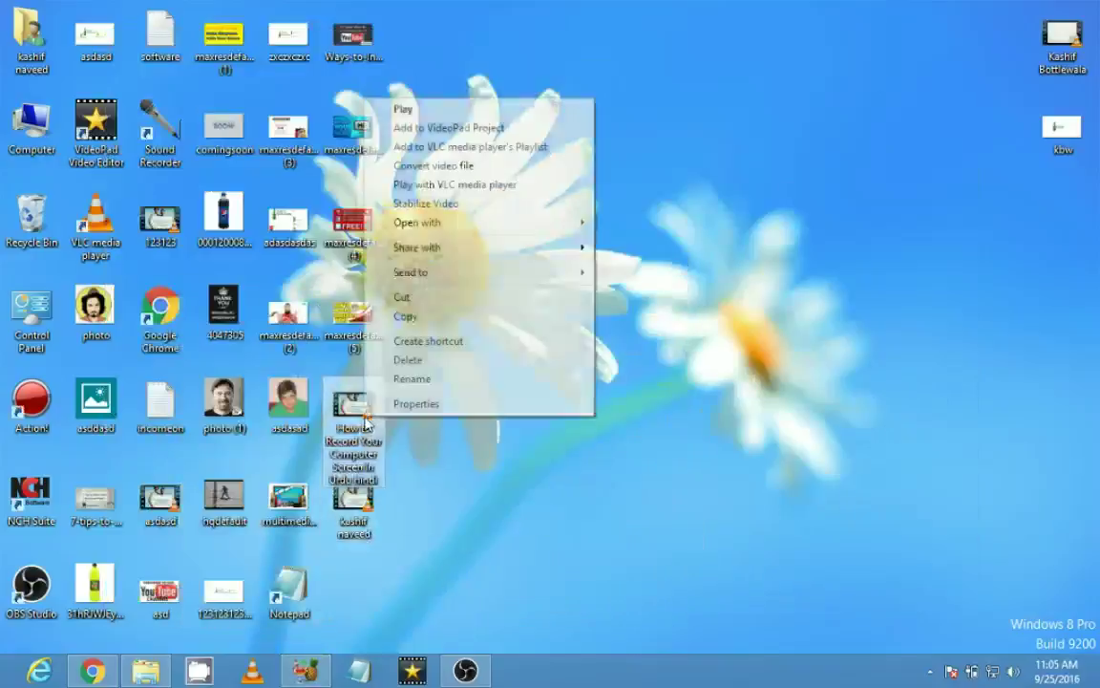
left_click(416, 404)
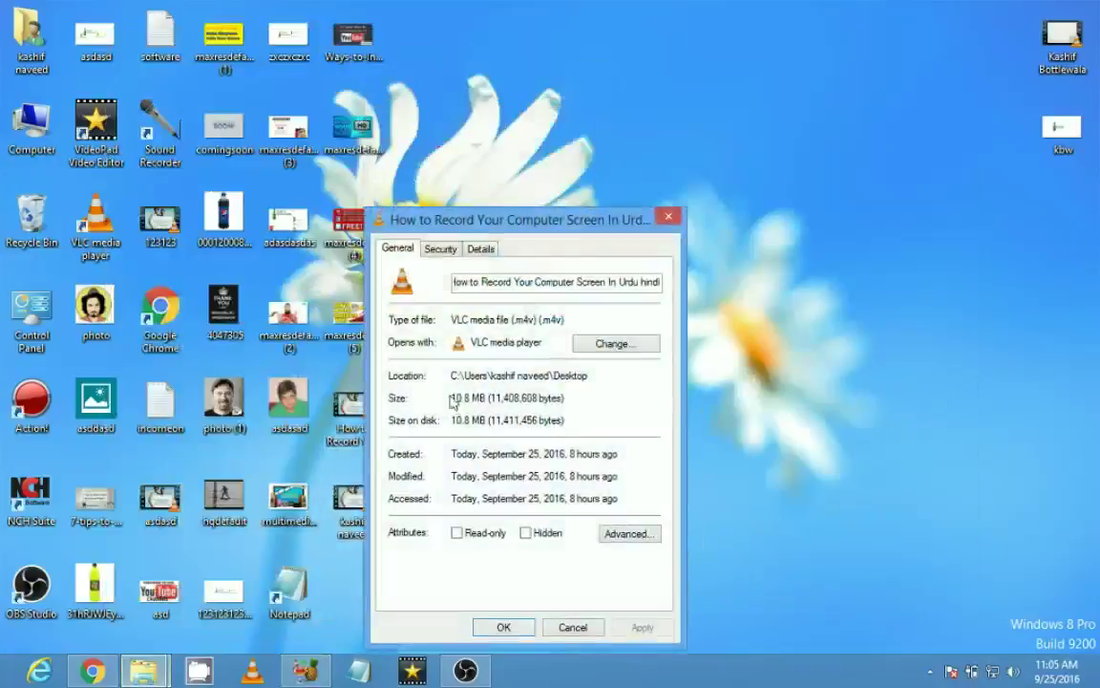
key("Escape")
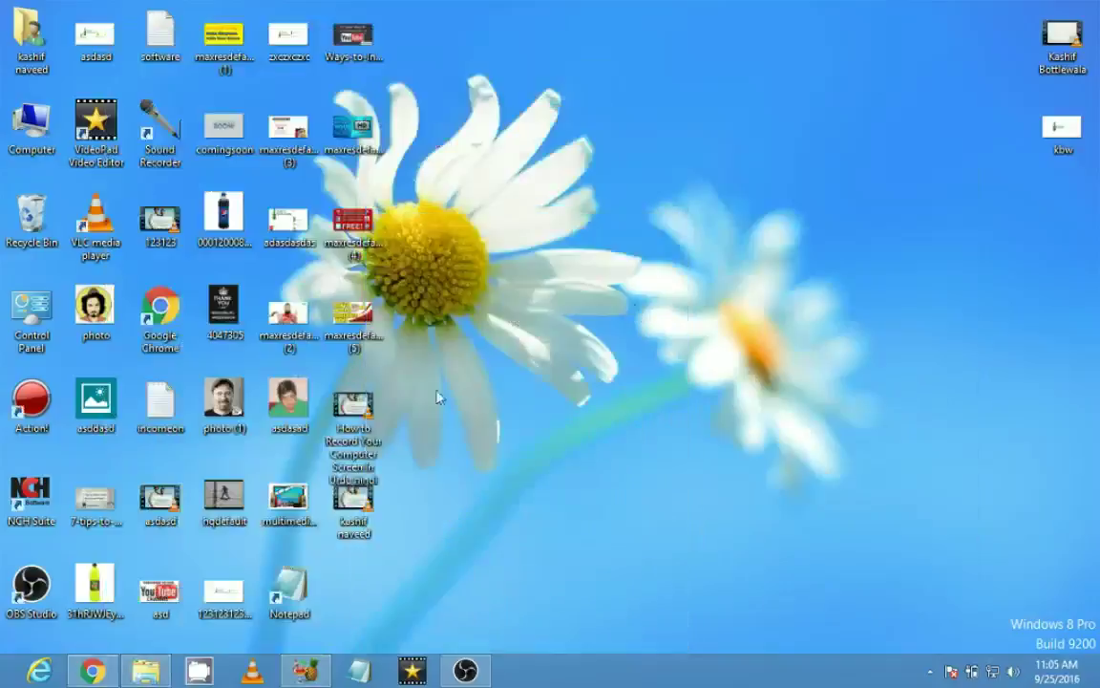
Step: Check the new MP4's Properties size: 10.2 MB
right_click(355, 492)
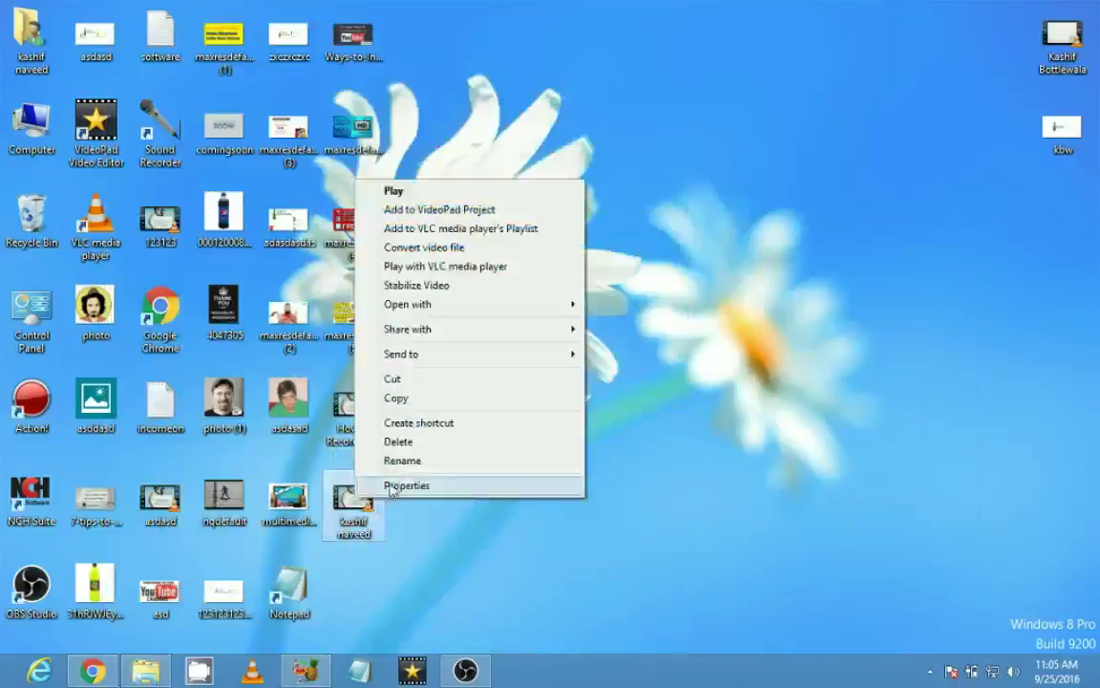
left_click(392, 484)
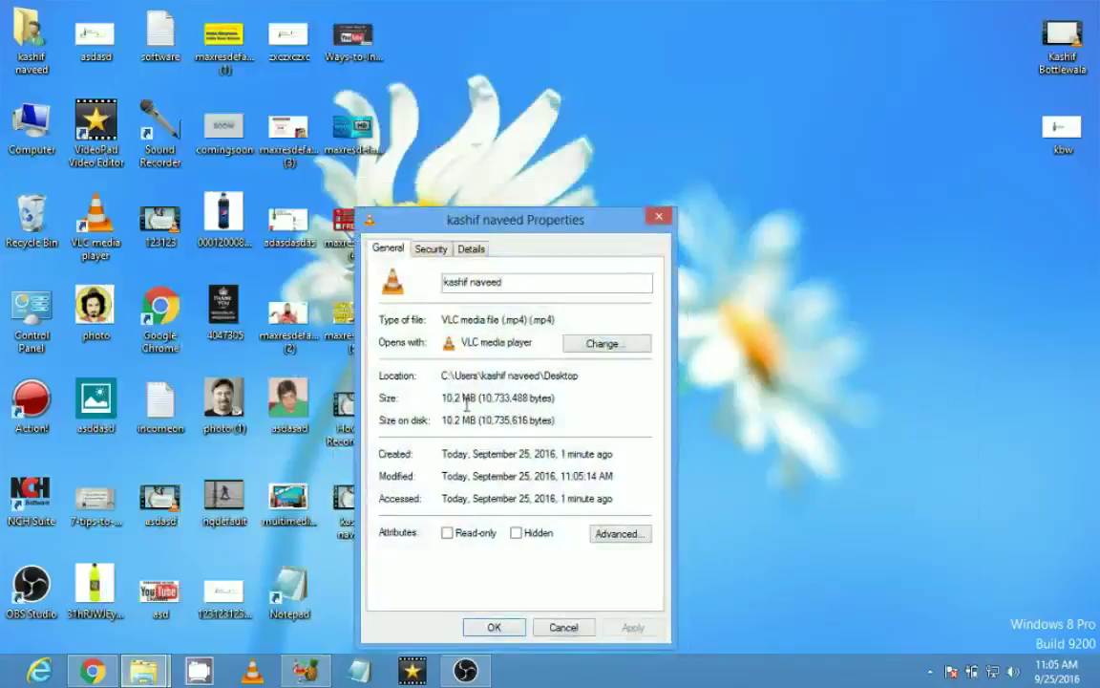
key("Escape")
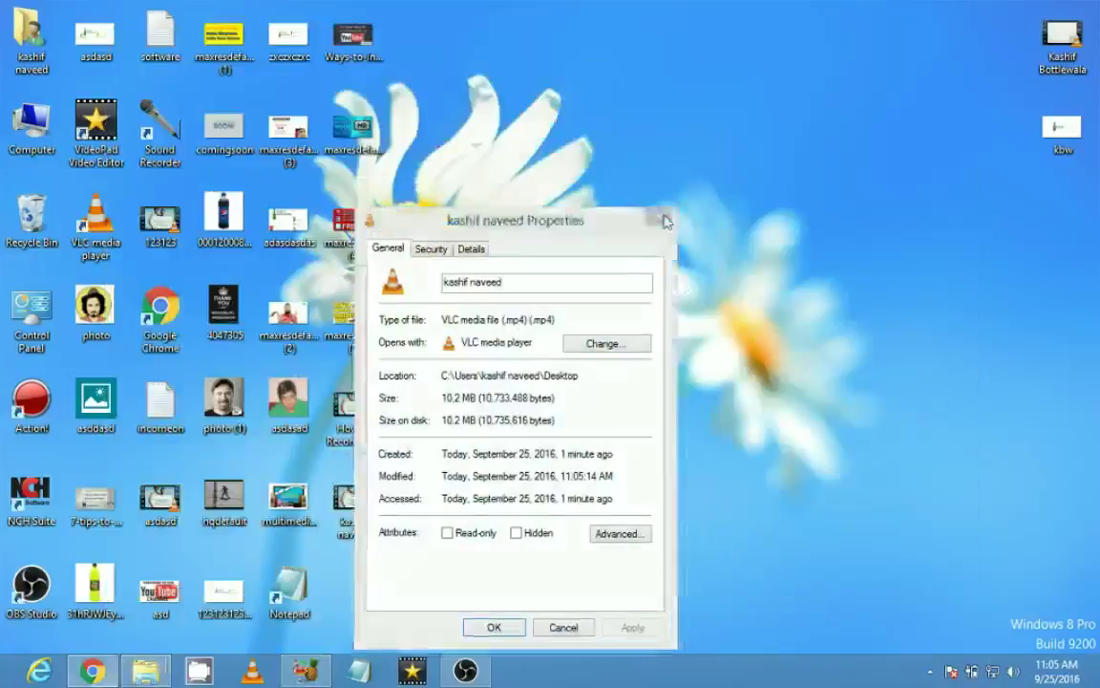
double_click(353, 499)
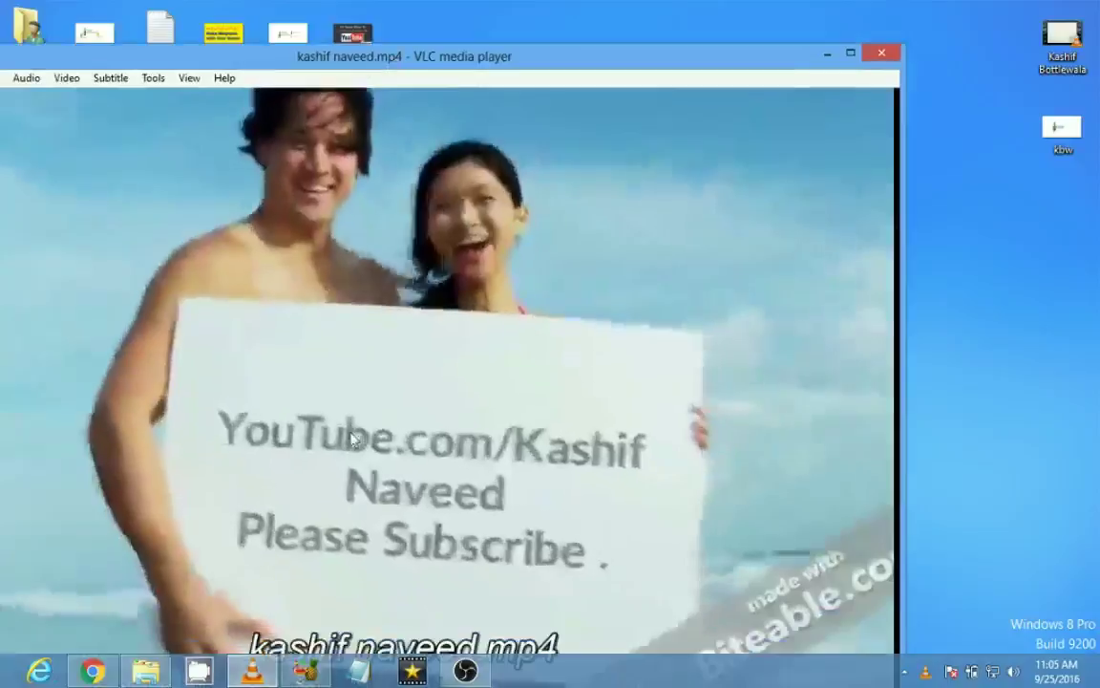
double_click(374, 364)
left_click(361, 654)
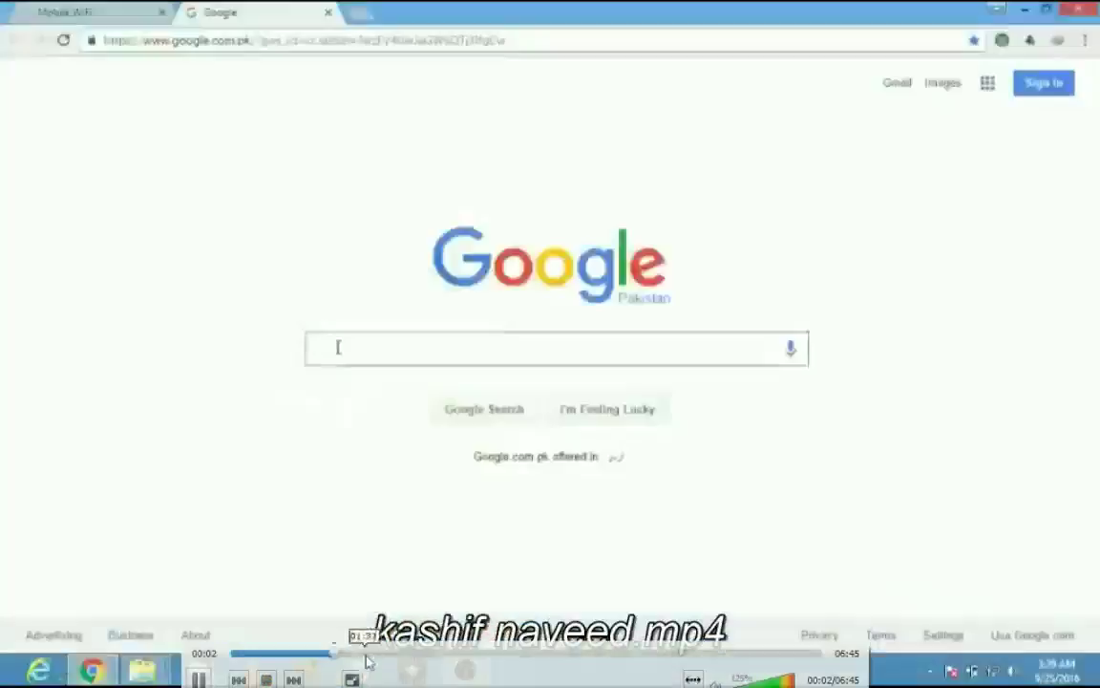
left_click(467, 655)
left_click(520, 654)
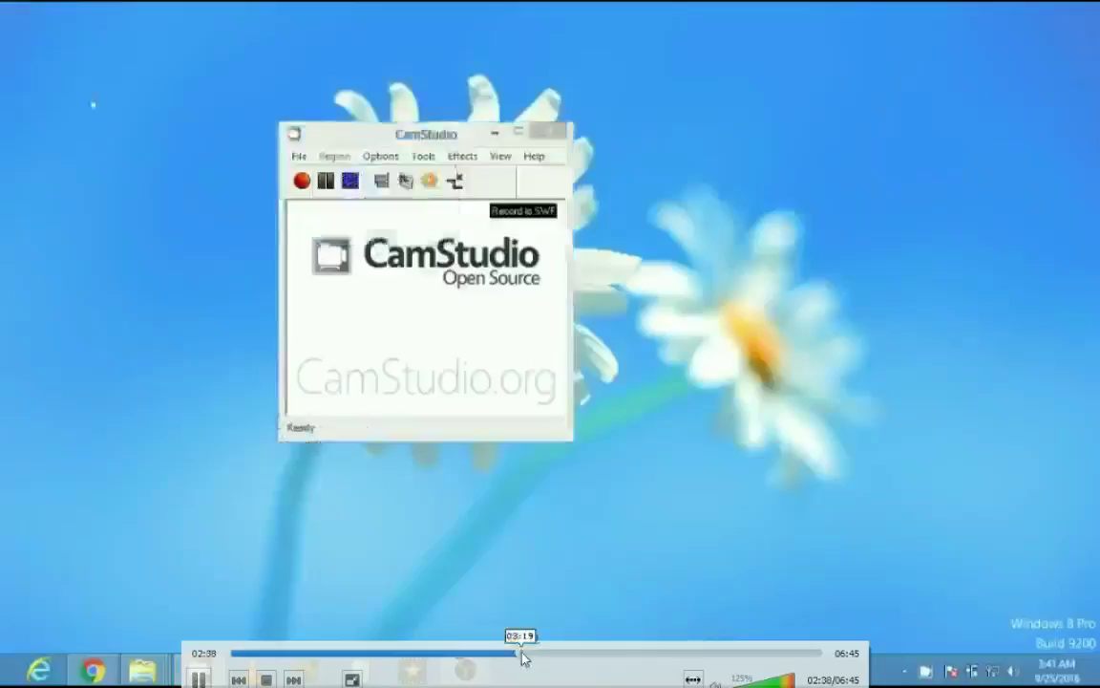
left_click(589, 655)
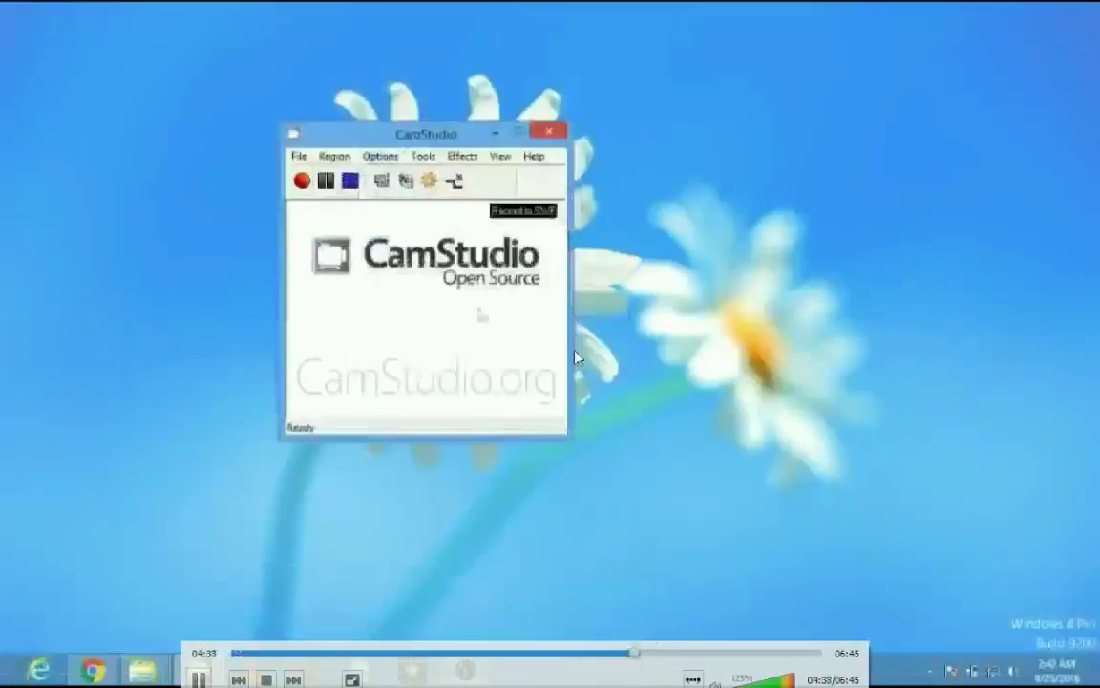
double_click(577, 358)
left_click(983, 12)
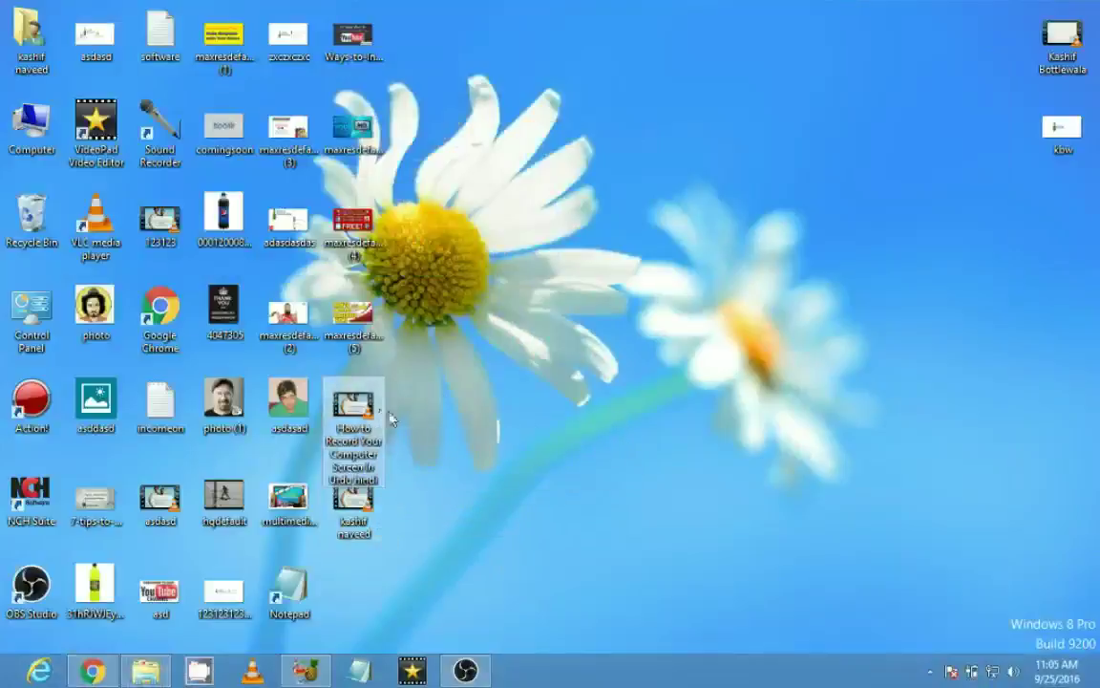
double_click(341, 393)
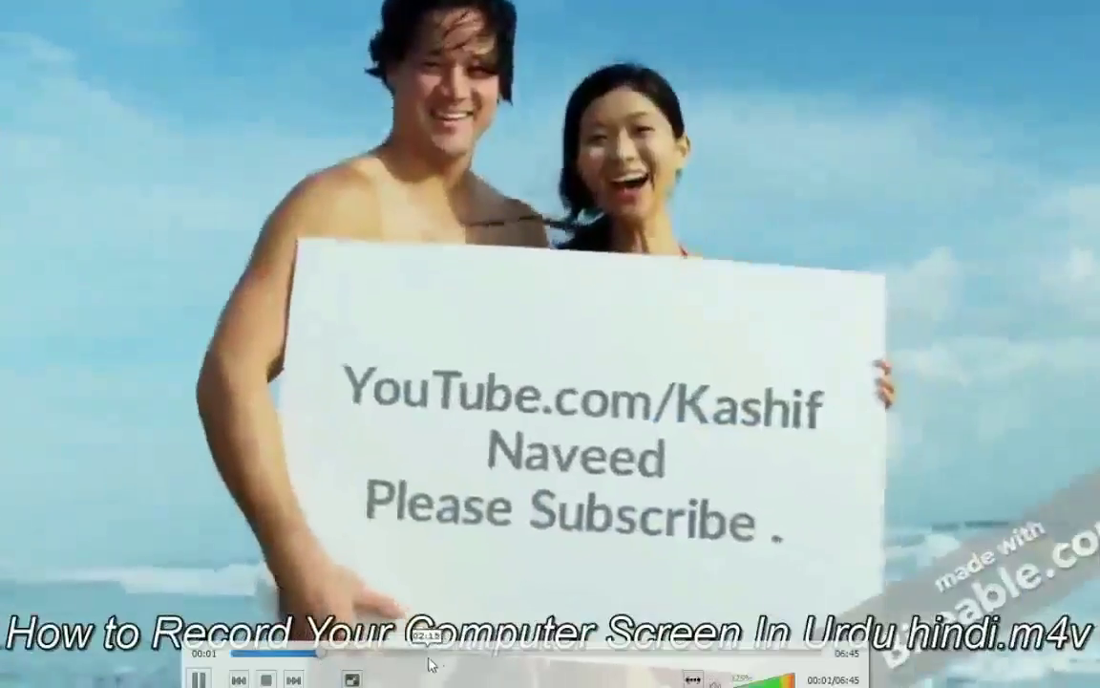
left_click(437, 654)
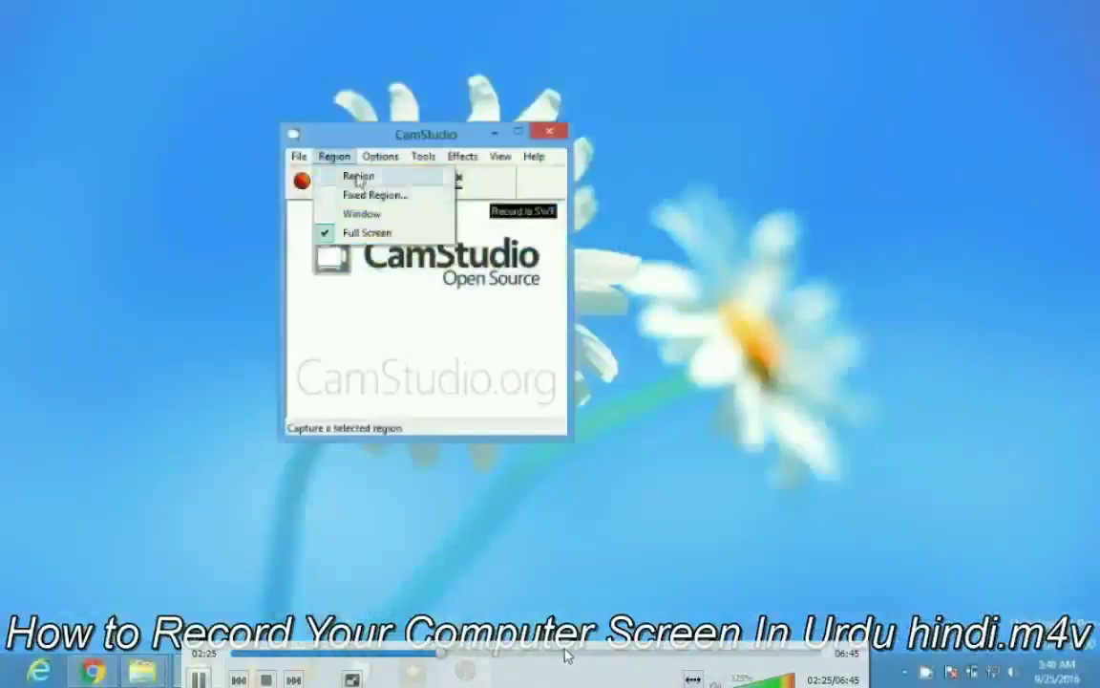
double_click(525, 386)
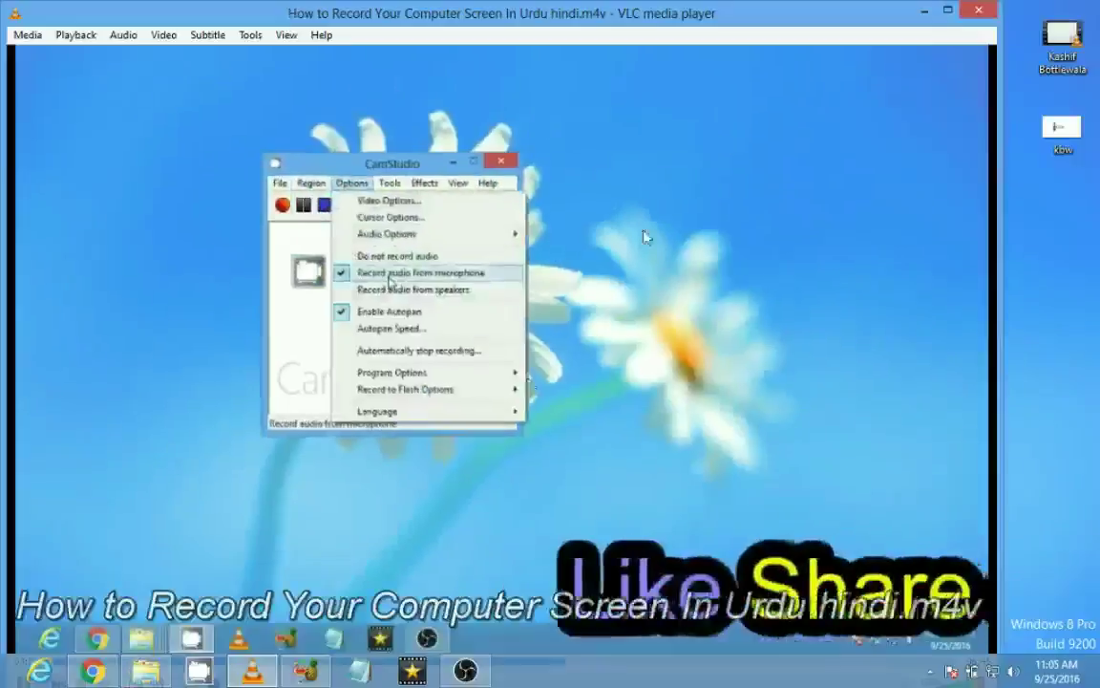
left_click(978, 9)
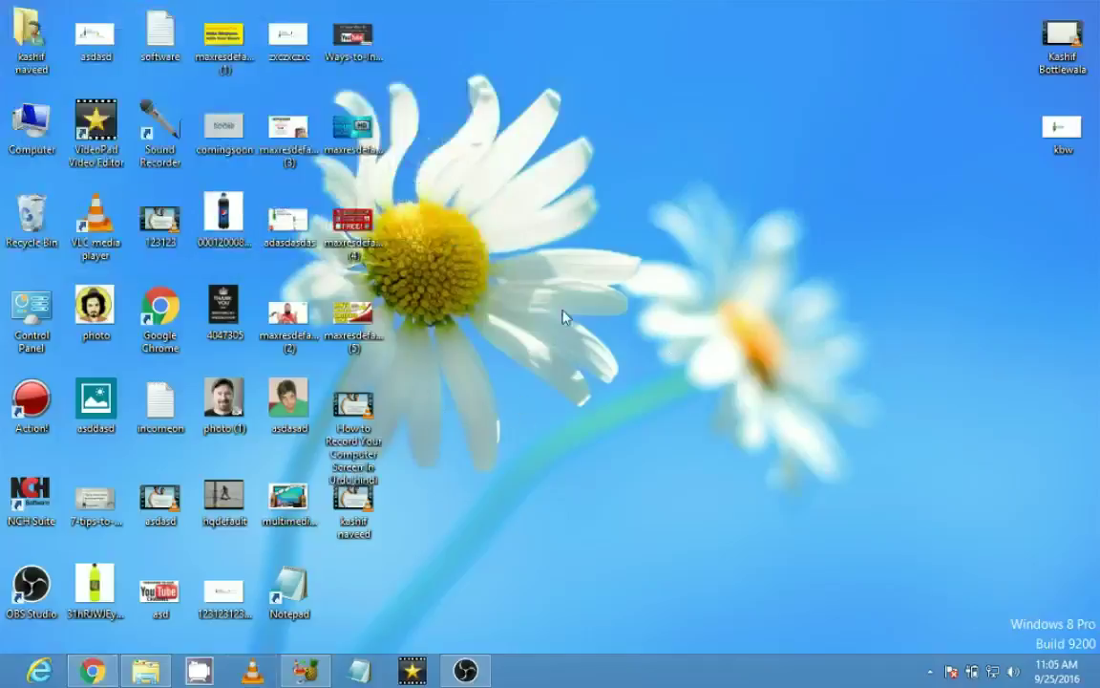
right_click(359, 411)
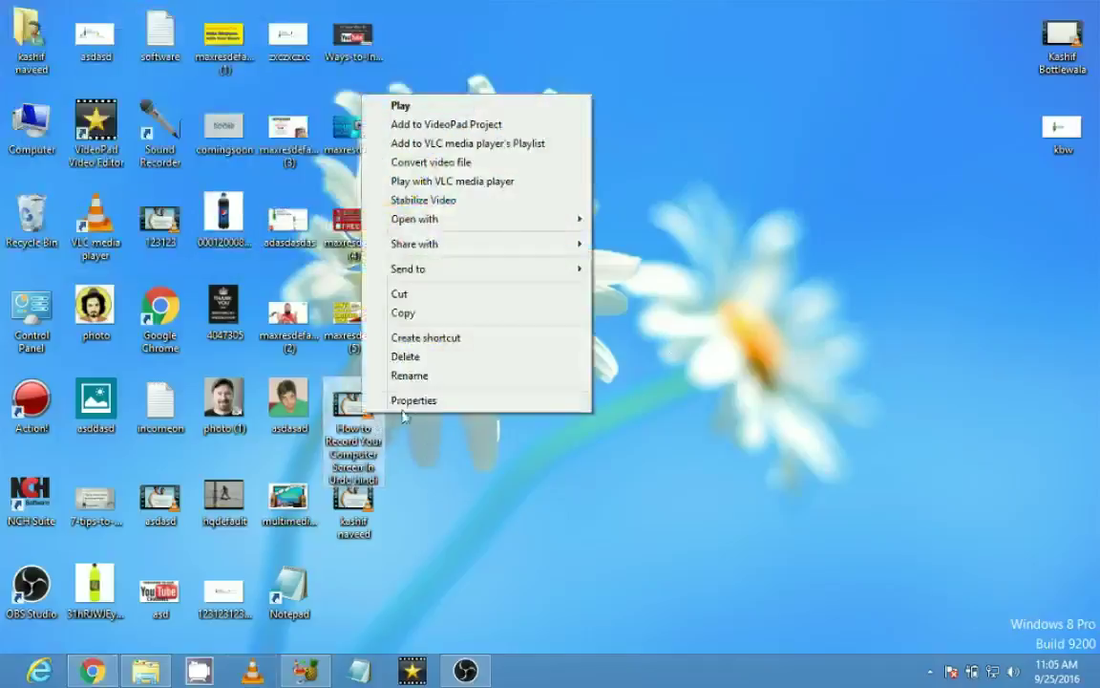
left_click(408, 401)
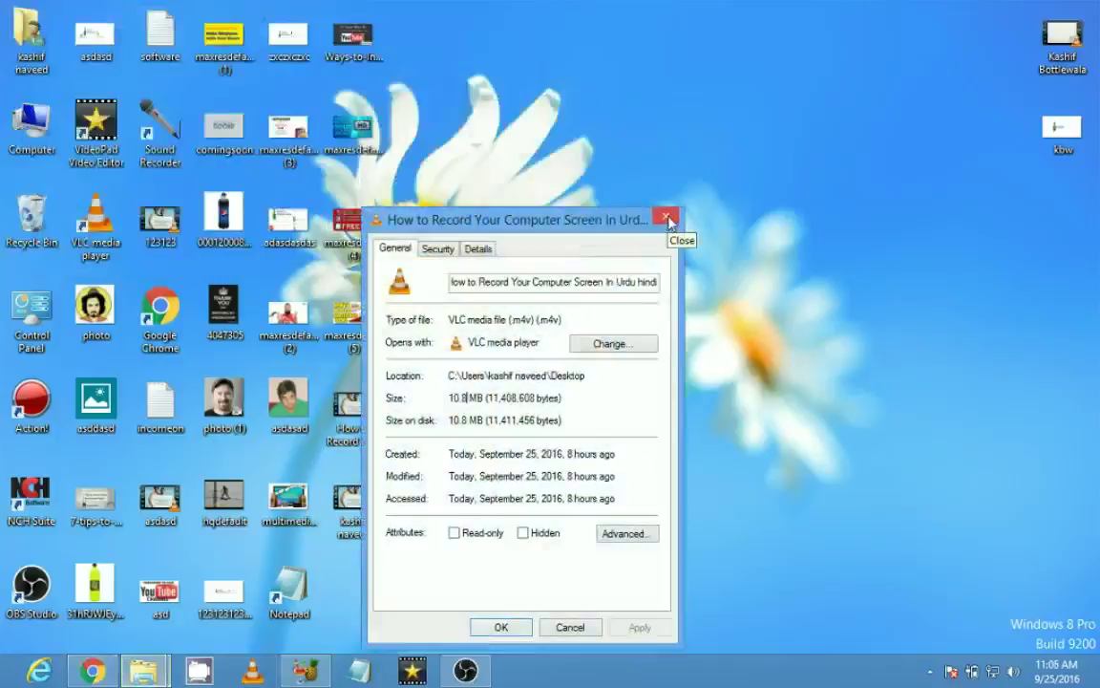
left_click(668, 221)
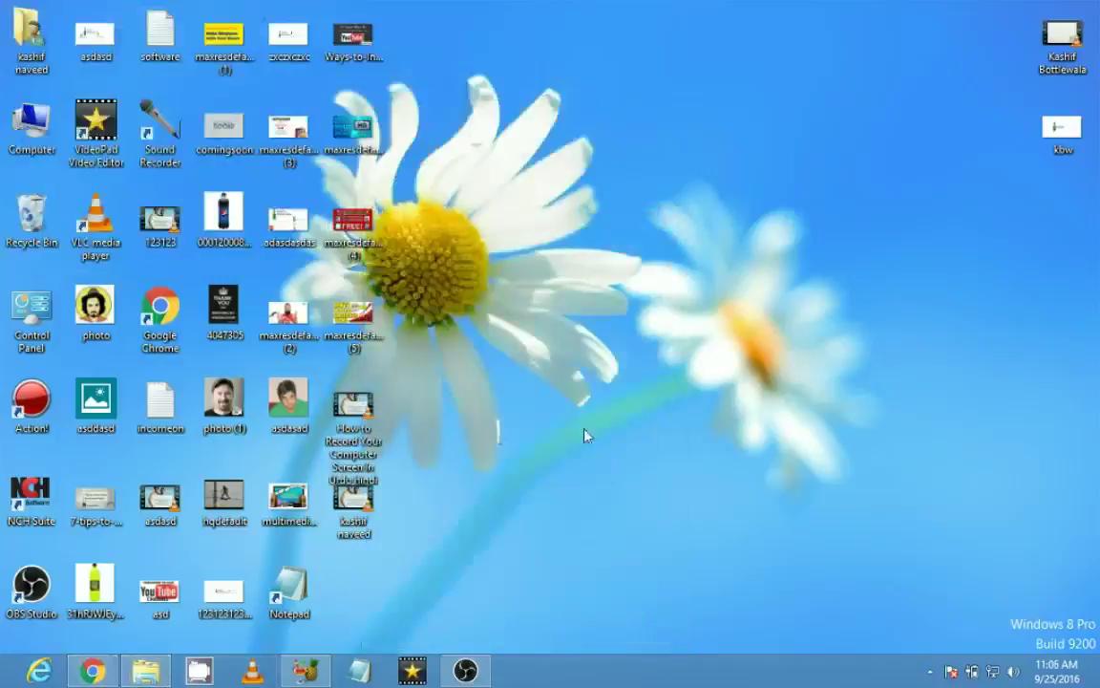
right_click(360, 500)
left_click(397, 489)
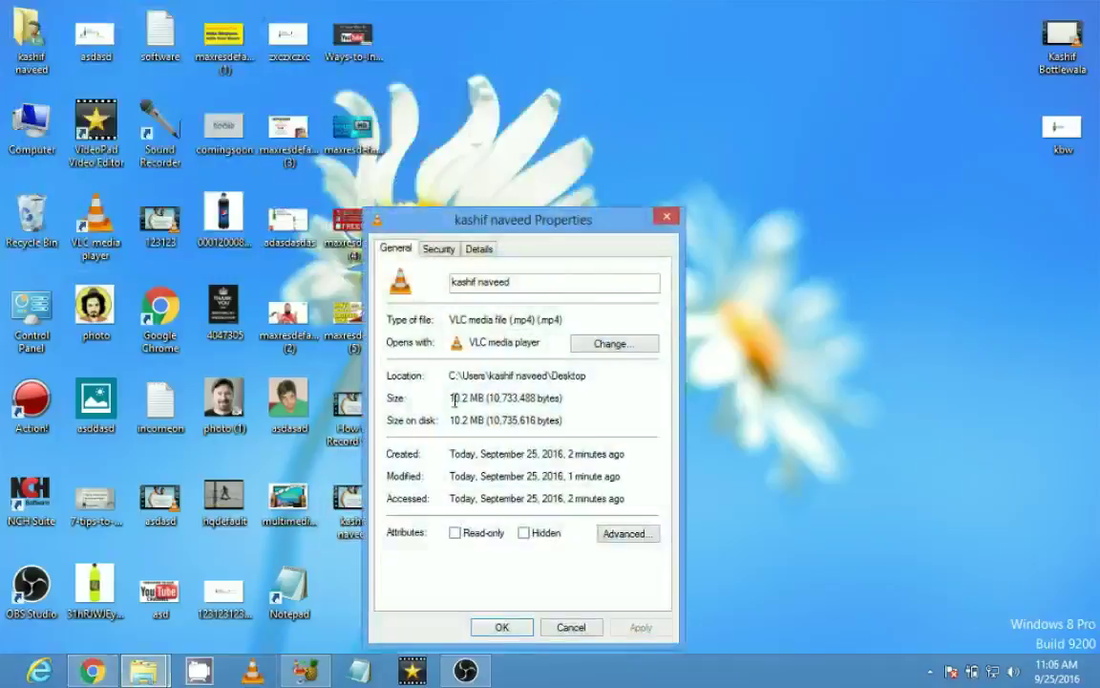
left_click_drag(497, 395, 451, 398)
left_click(457, 405)
double_click(459, 401)
left_click(460, 409)
left_click(666, 216)
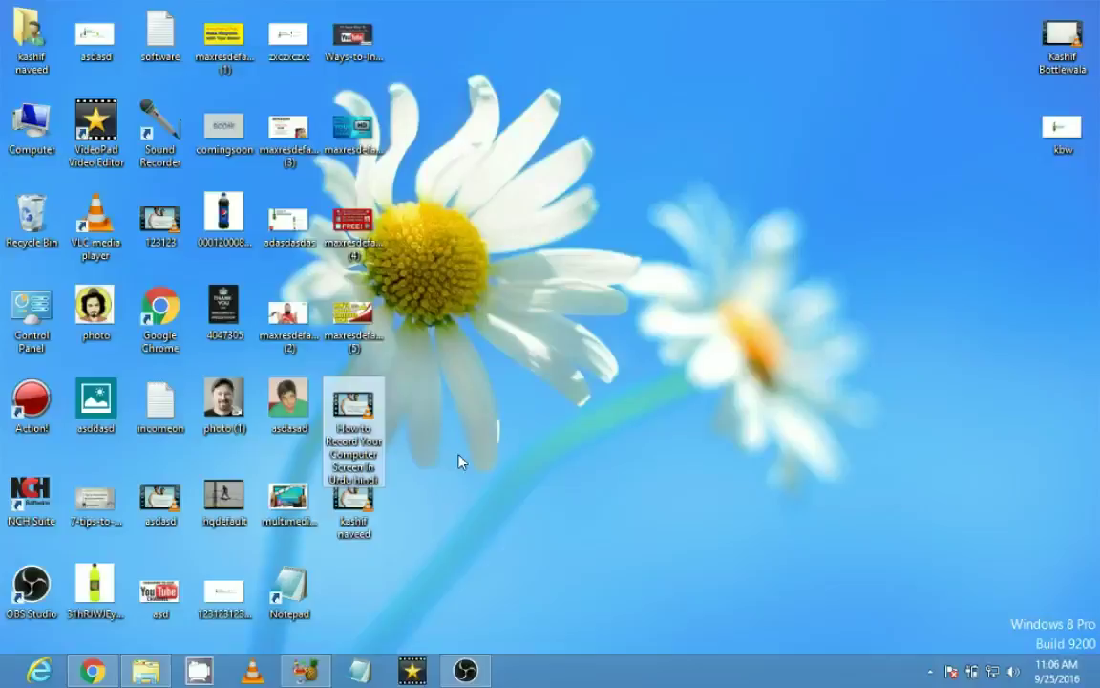
left_click(459, 392)
right_click(490, 340)
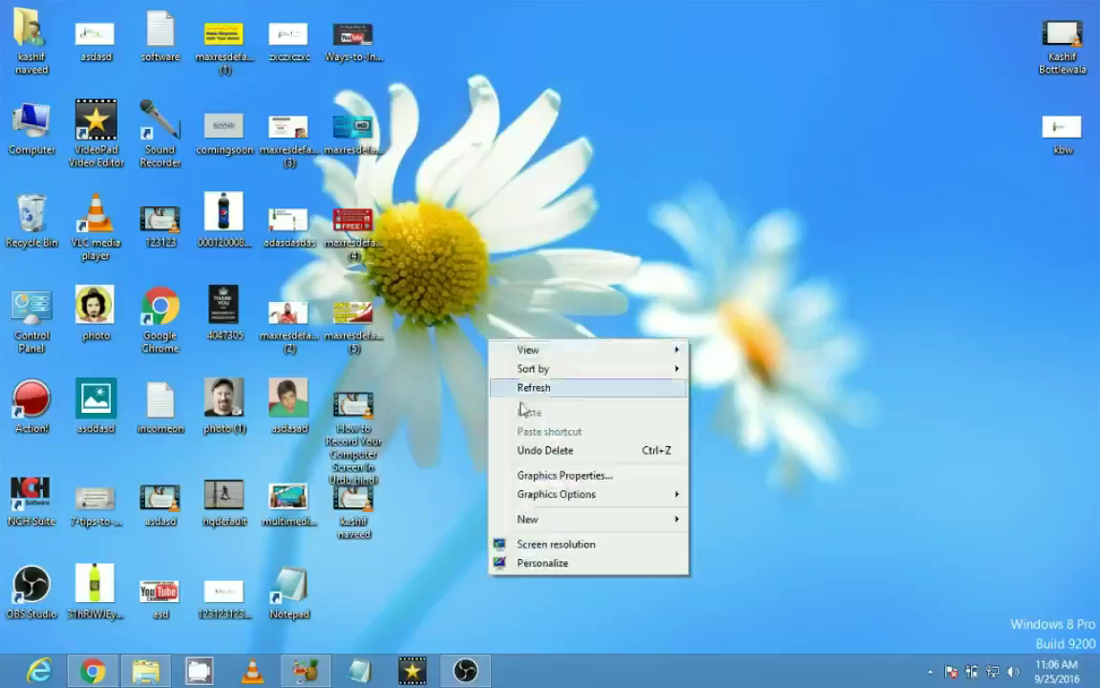
right_click(536, 391)
left_click(592, 438)
right_click(607, 356)
left_click(626, 403)
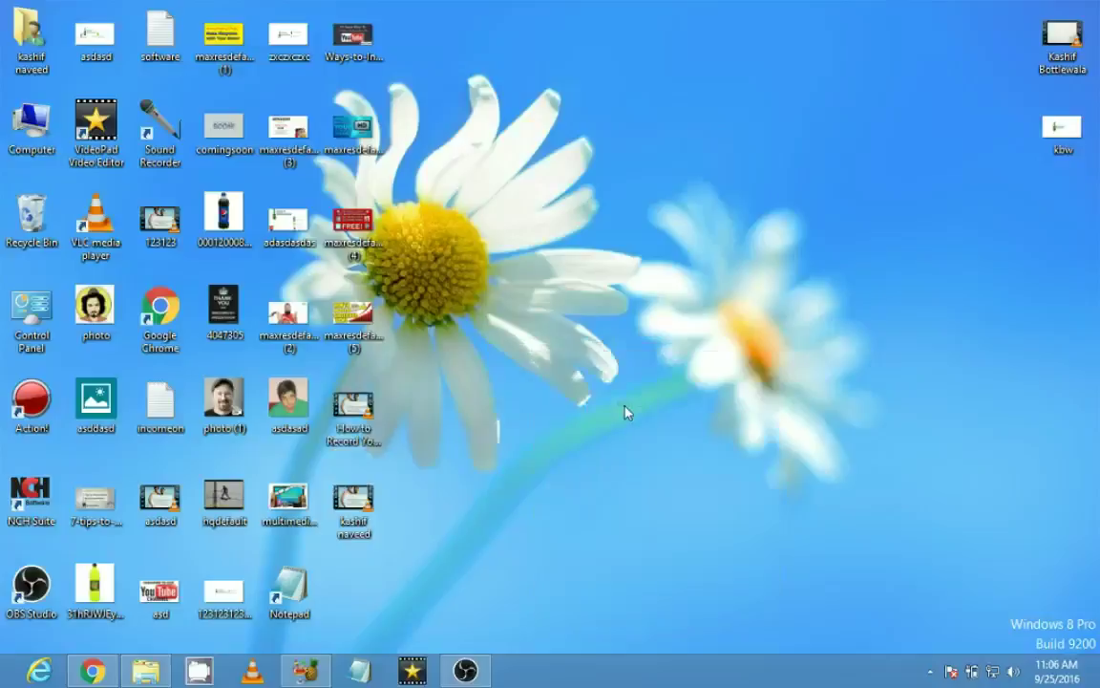